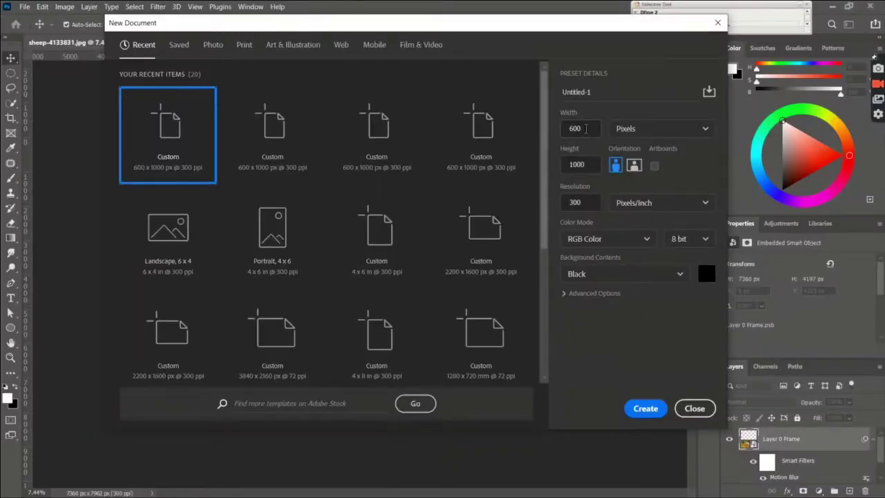
Step: Create the 600 × 1000 px, 300 ppi document with Black background contents
left_click(593, 166)
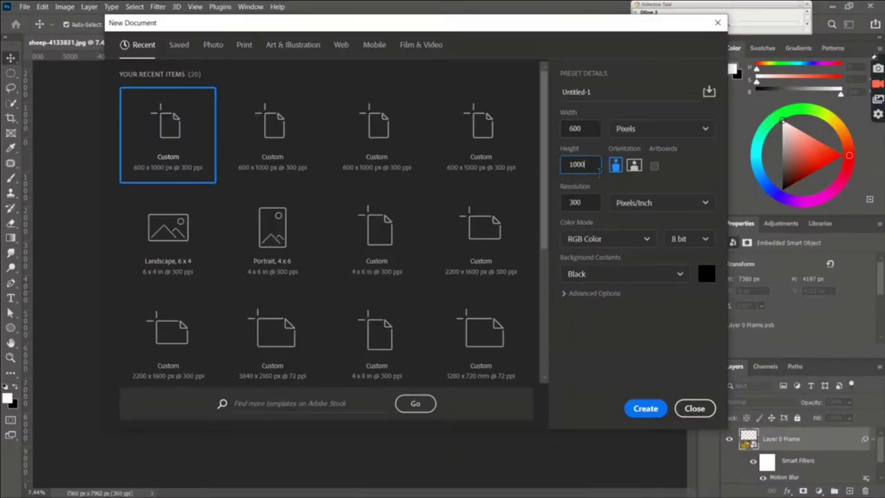
left_click(679, 273)
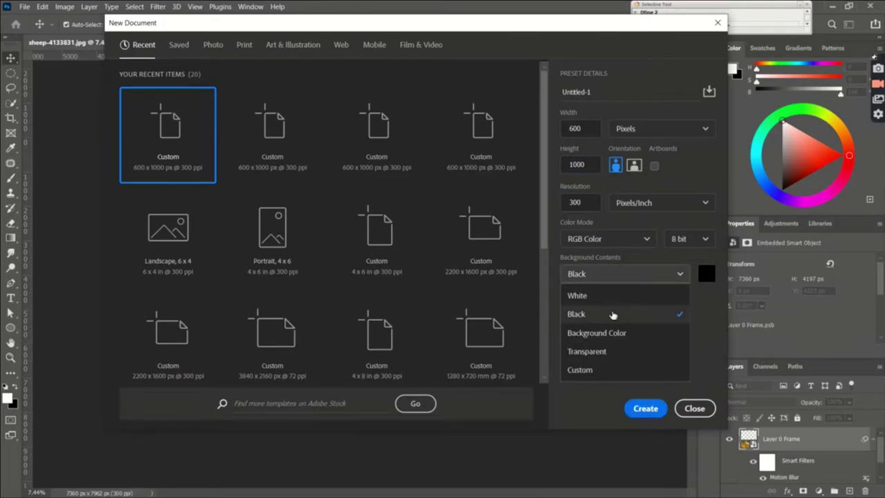
left_click(613, 314)
left_click(579, 295)
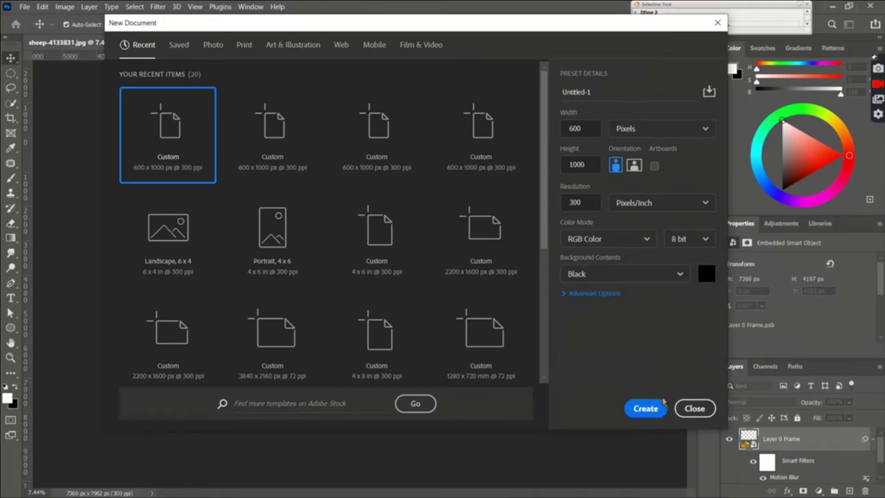
left_click(653, 409)
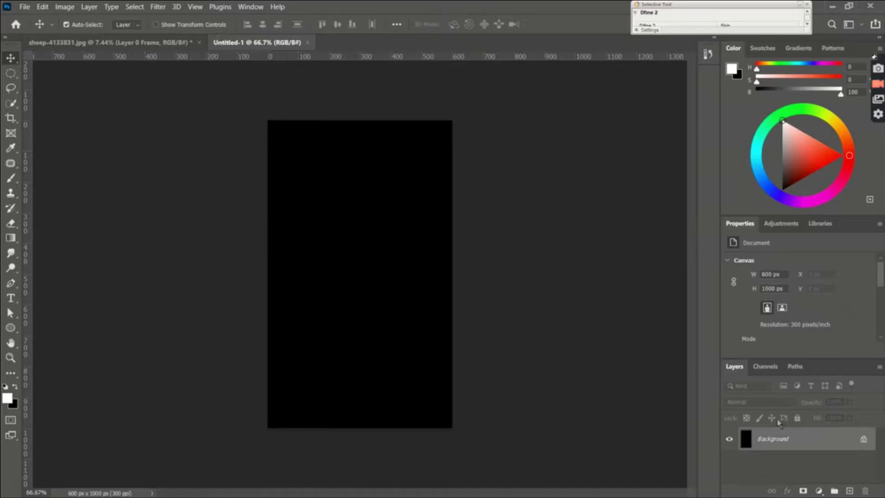
Step: Unlock the background and add 400% uniform monochromatic noise
left_click(863, 441)
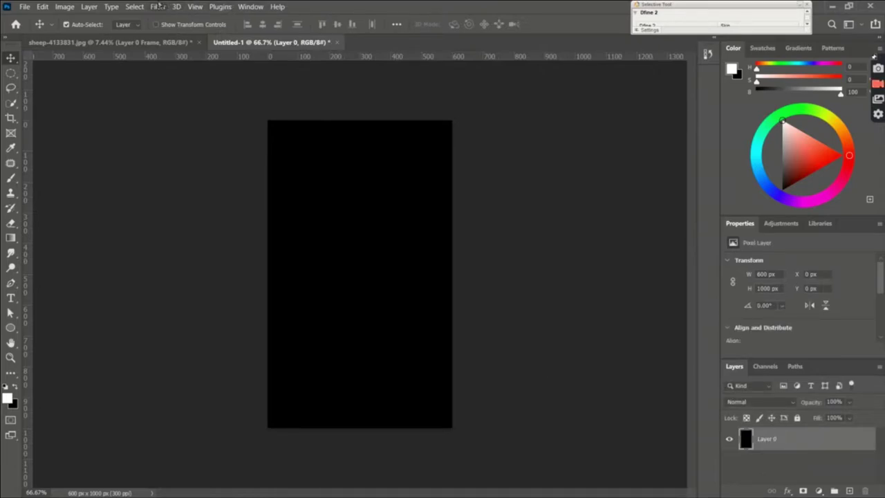
left_click(134, 6)
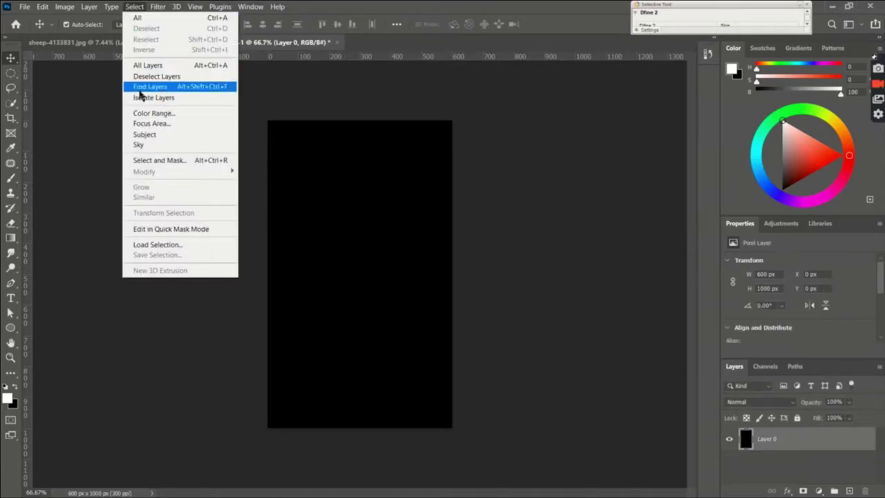
left_click(157, 6)
mouse_move(167, 176)
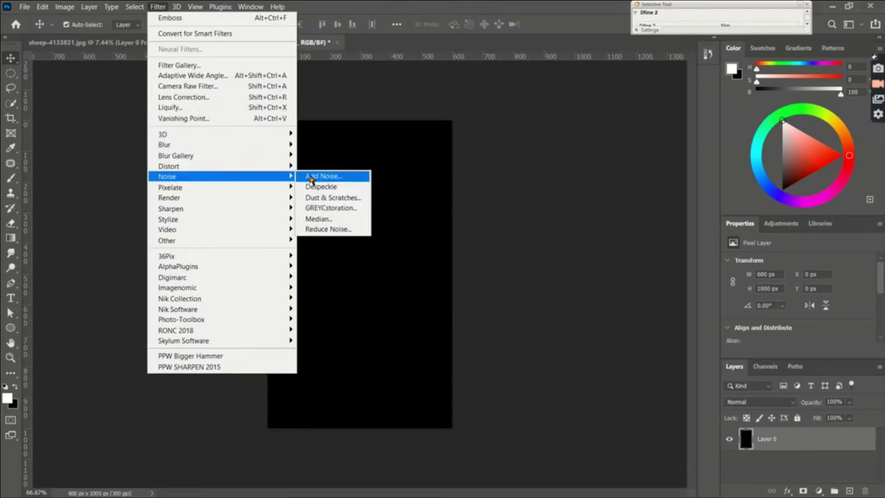
left_click(311, 179)
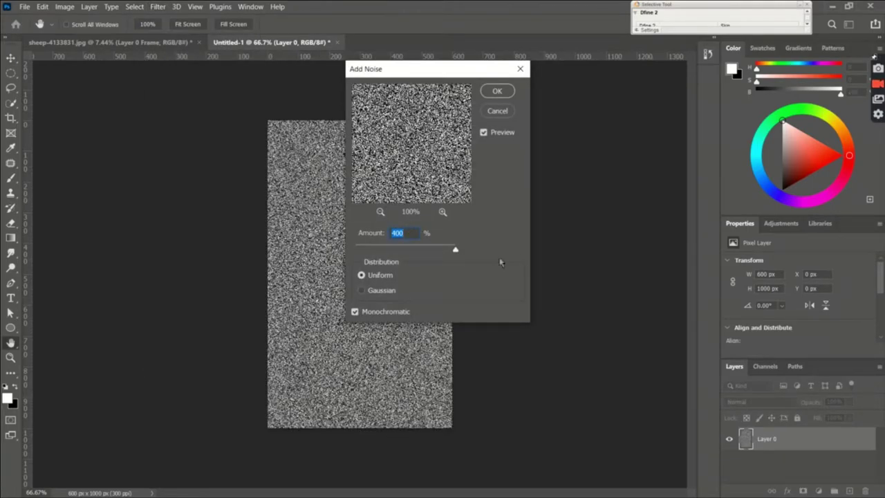
left_click(360, 275)
left_click(356, 312)
left_click(496, 90)
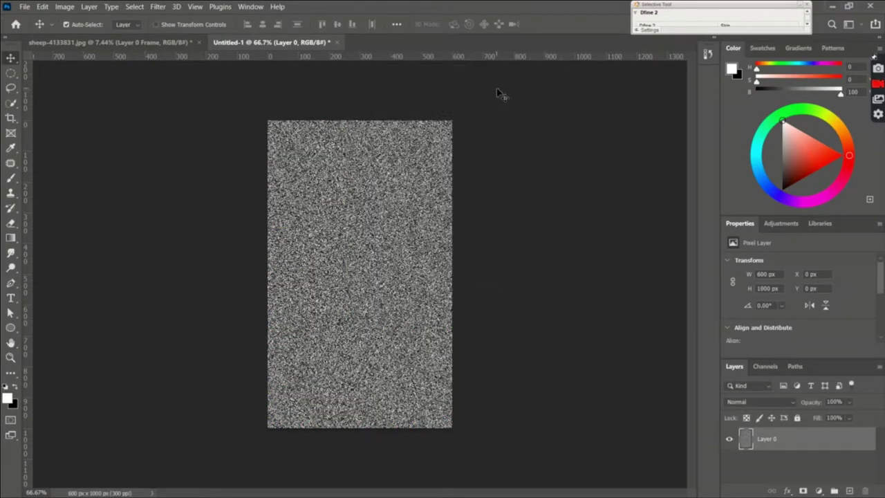
Step: Set up a Gaussian Blur with a 1.3-pixel radius
left_click(158, 6)
left_click(328, 186)
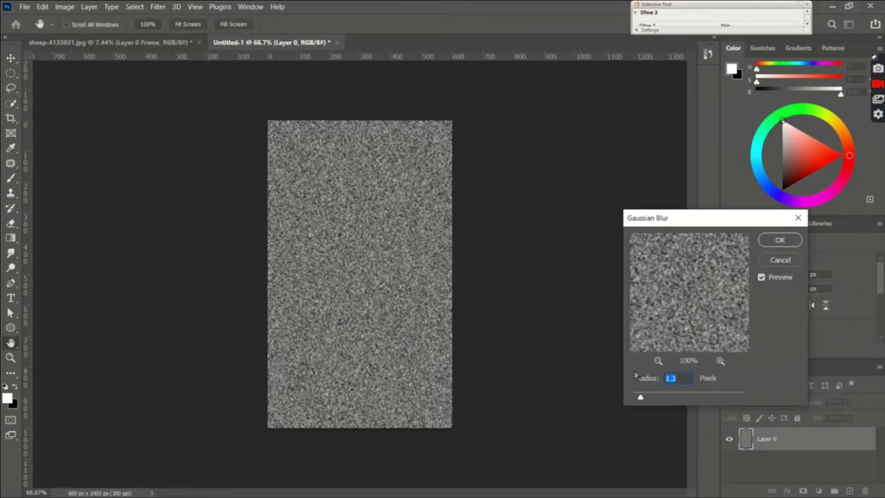
type("1")
Step: Apply the 1.3 px blur and select only the Red channel
left_click(769, 245)
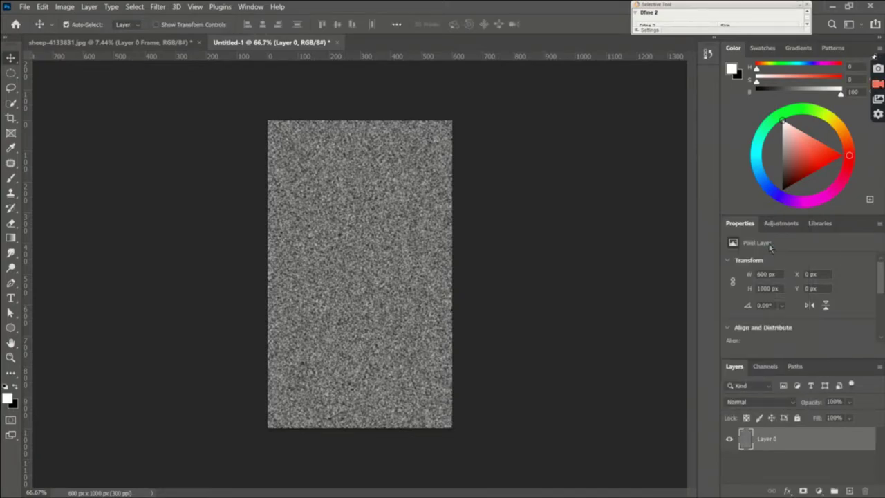
left_click(765, 367)
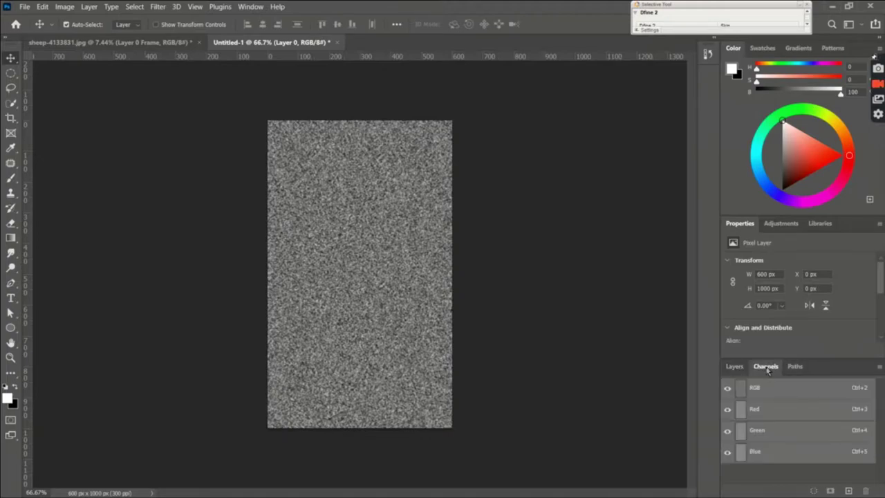
left_click(754, 407)
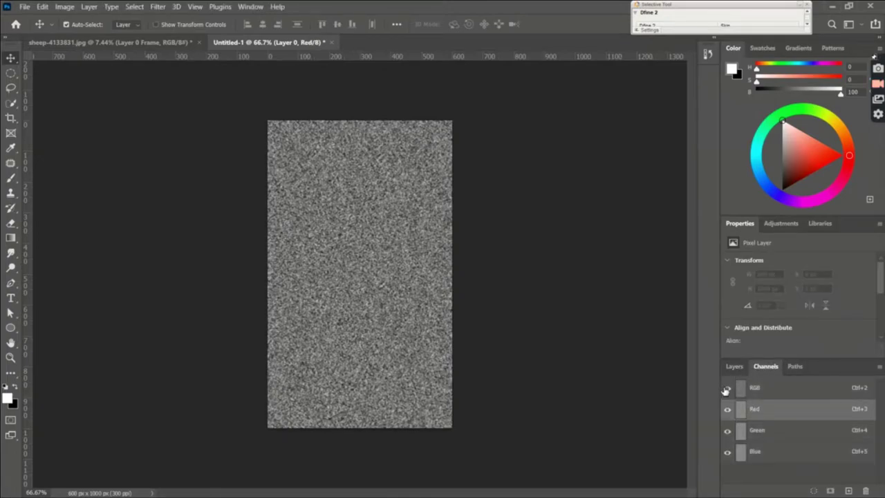
Step: Emboss the Red channel at 180°, 1 px height, 500% amount
left_click(165, 7)
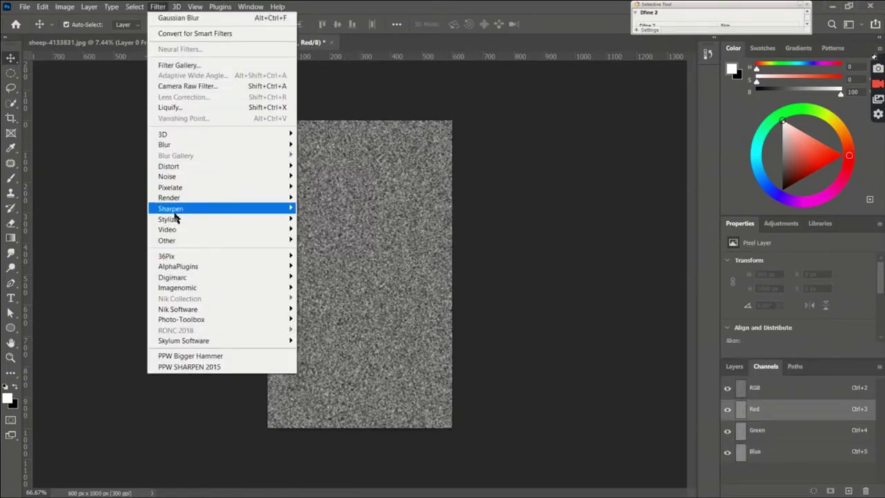
mouse_move(168, 219)
left_click(319, 233)
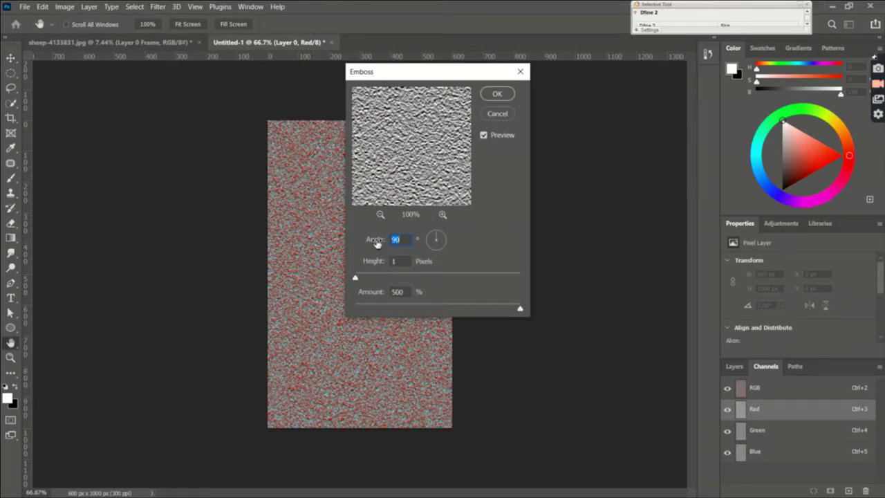
type("1")
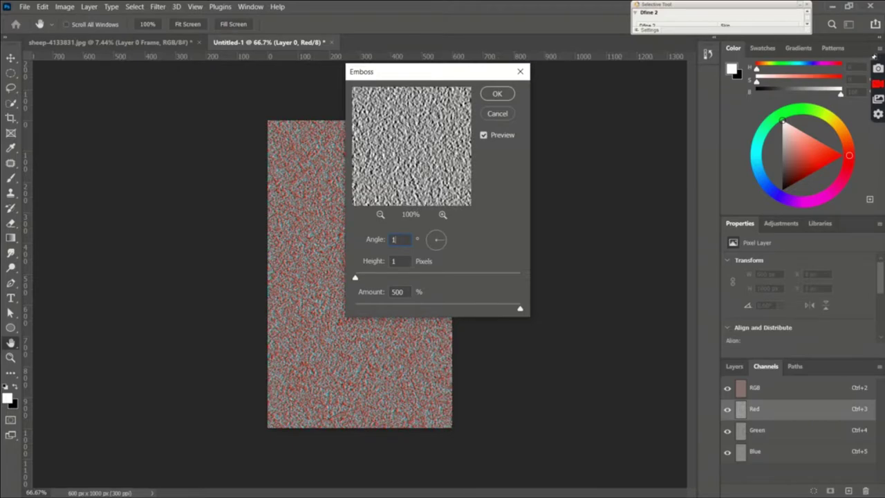
type("80")
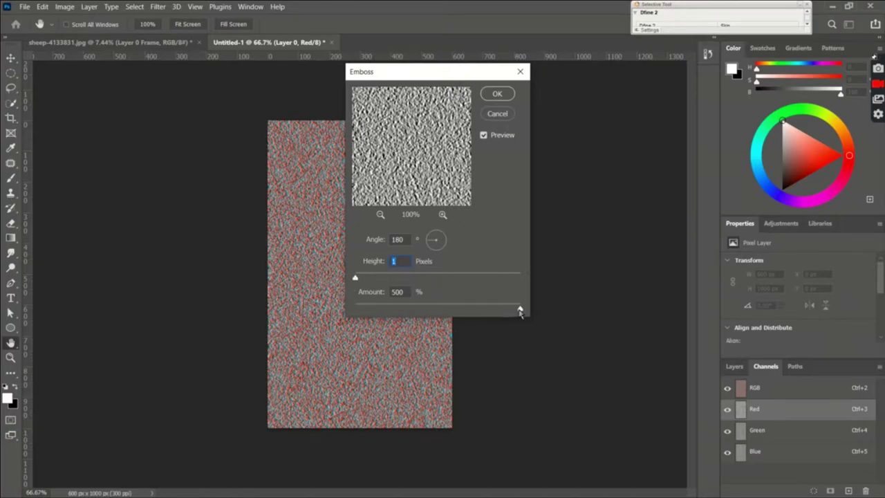
left_click_drag(520, 312, 520, 309)
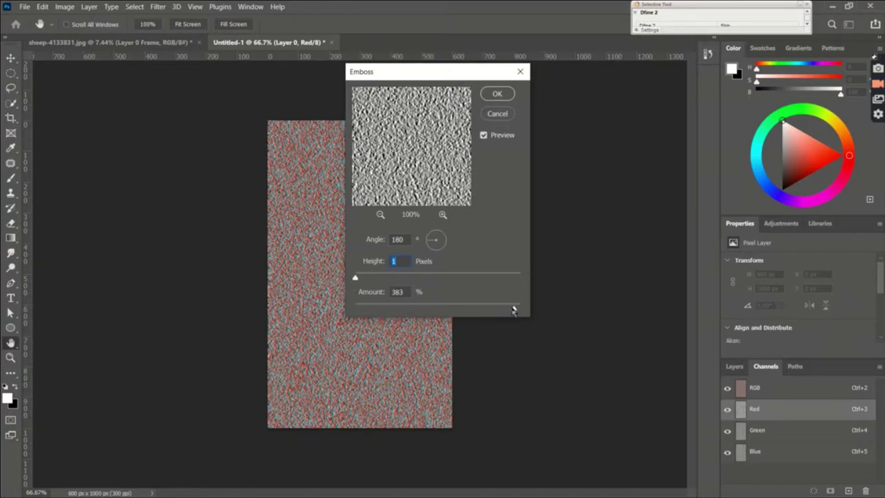
left_click(489, 98)
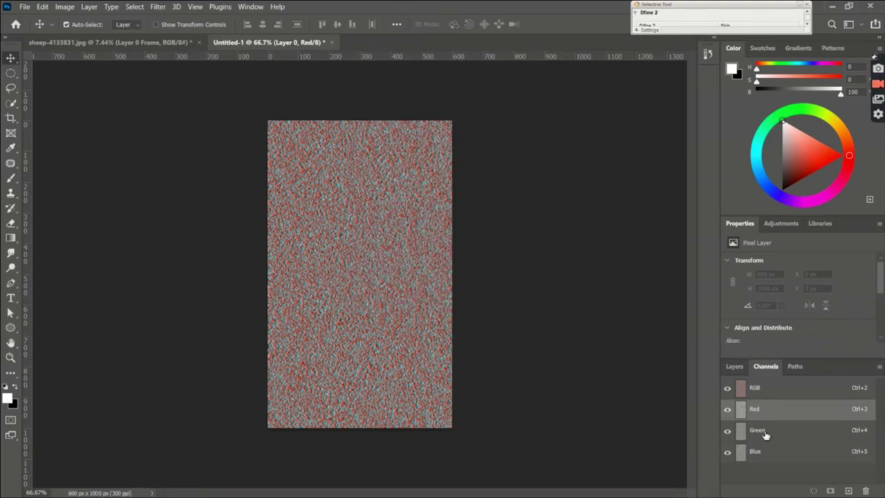
Step: Select the Green channel and emboss it at 90°, 1 px height, 500% amount
left_click(765, 433)
left_click(157, 7)
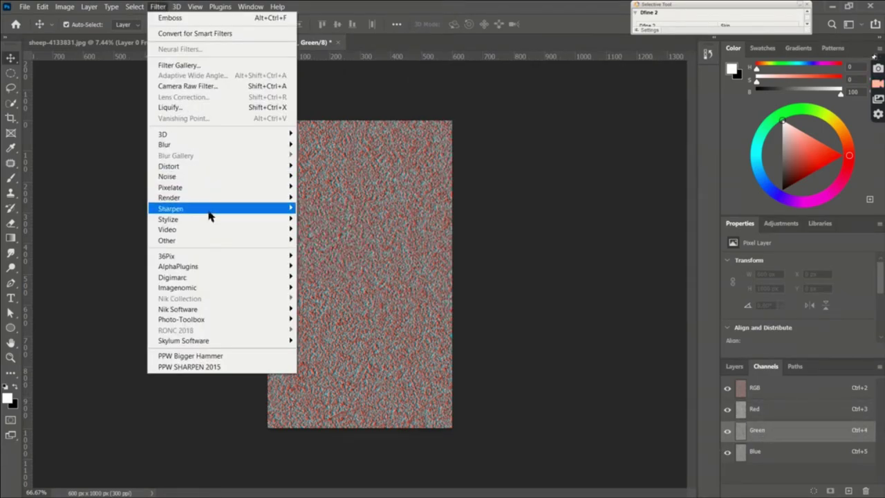
left_click(317, 229)
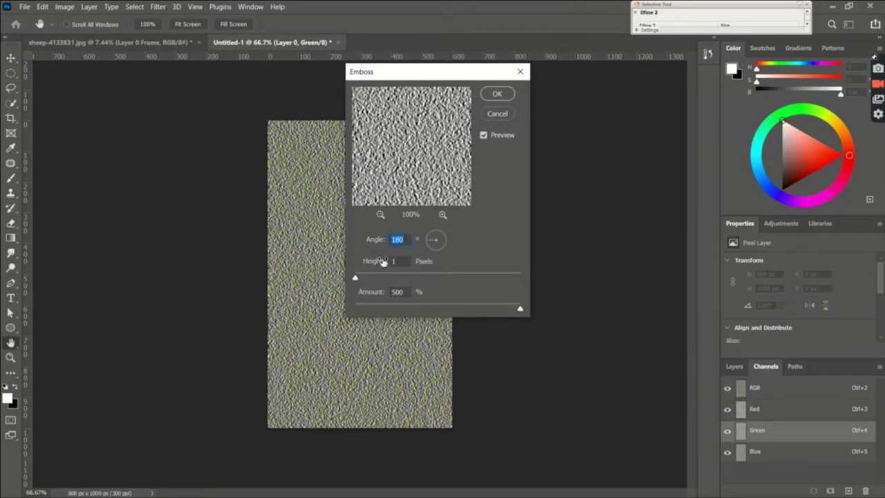
type("0")
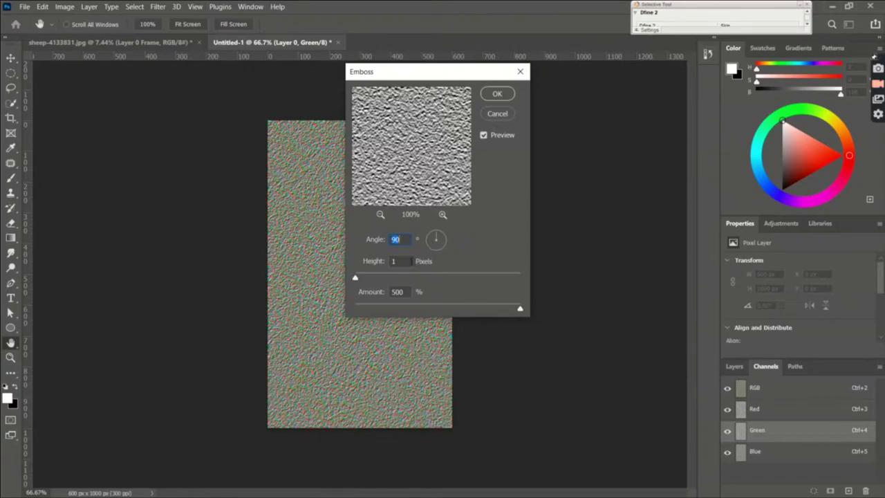
key("Tab")
key("Tab")
left_click(497, 98)
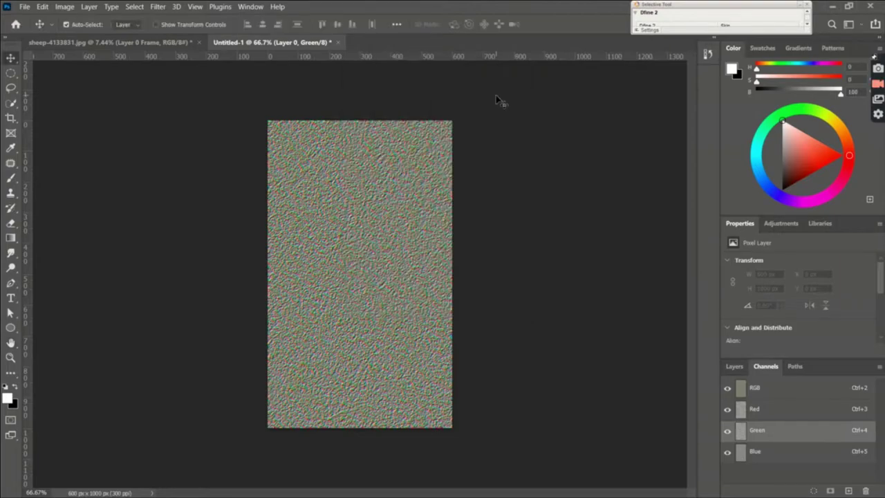
Step: Return to the Layers panel and browse the Edit, Image and Layer 0 menus
left_click(734, 366)
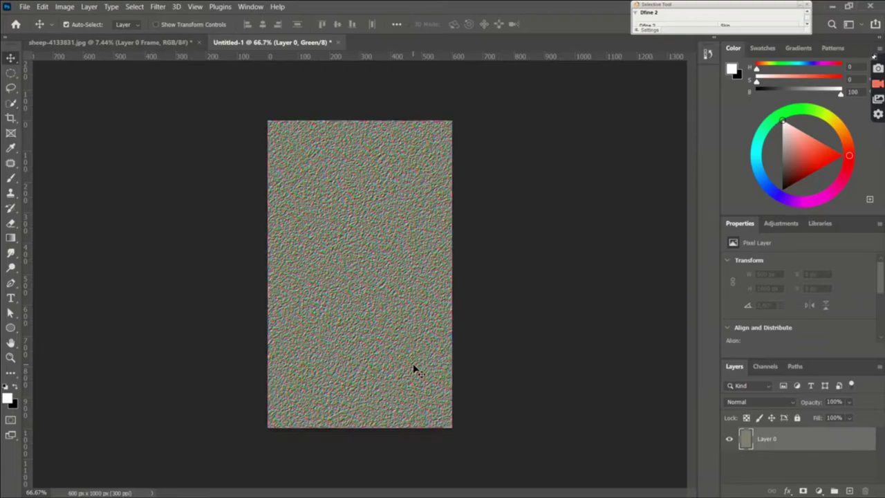
left_click(42, 7)
left_click(42, 7)
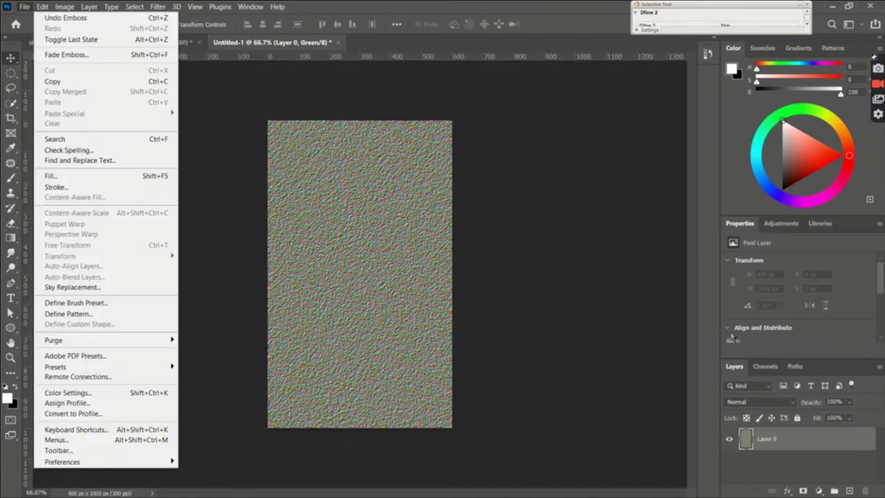
left_click(796, 444)
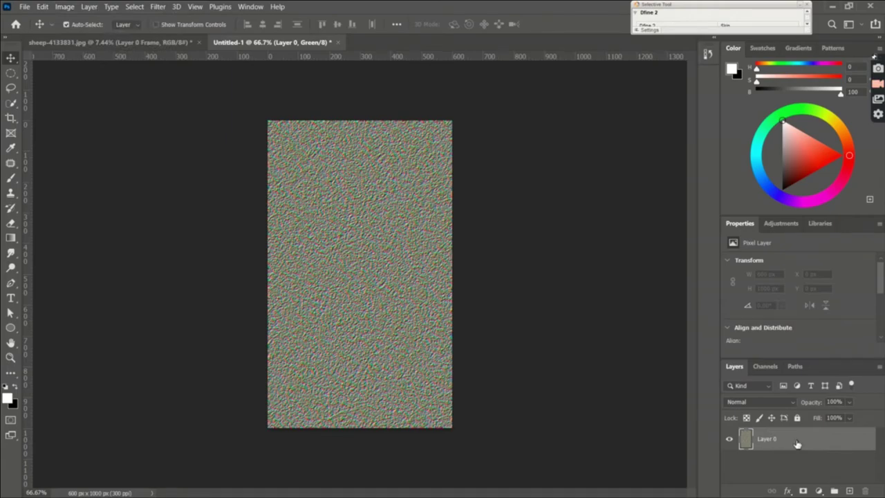
right_click(402, 268)
left_click(8, 61)
Step: Crop the canvas, resetting it to its original 600 × 1000 px shape
key("c")
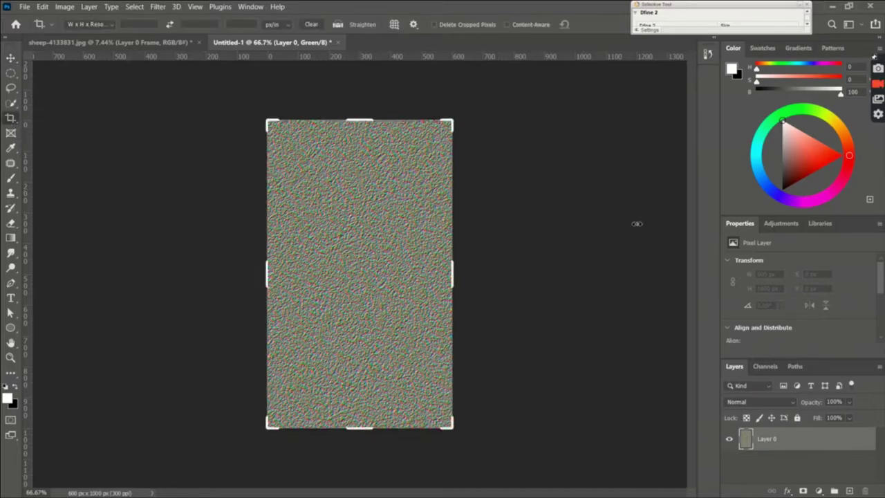
left_click_drag(452, 273, 573, 217)
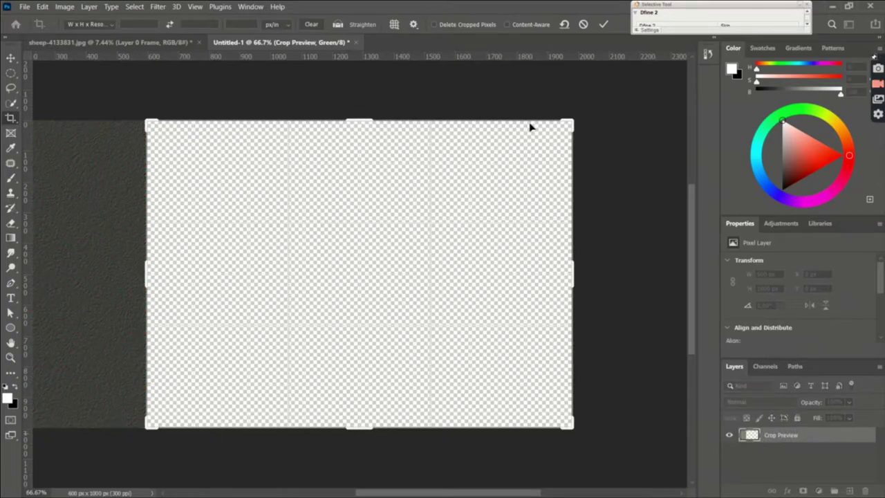
left_click(564, 24)
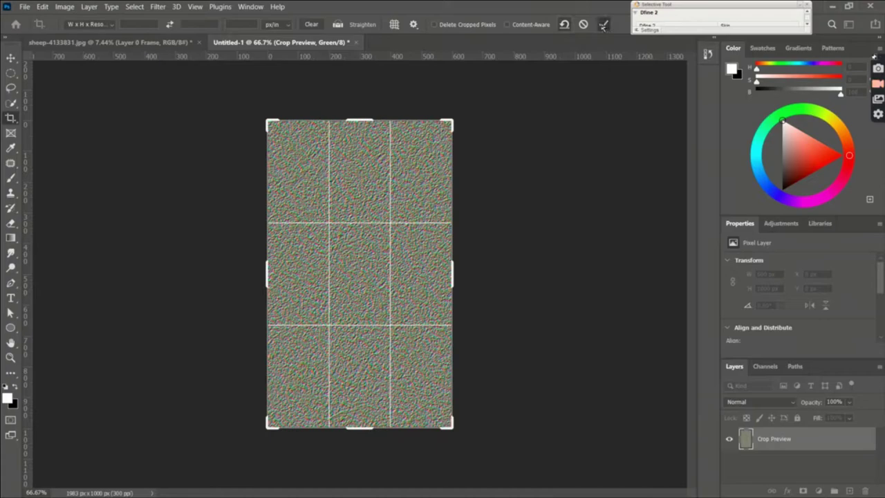
left_click(604, 24)
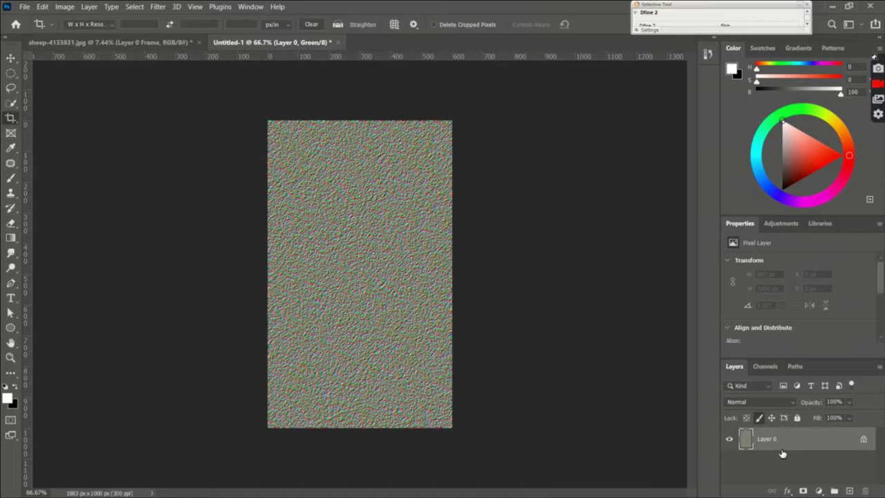
Step: Convert Layer 0 to a smart object and enter Free Transform
left_click(42, 6)
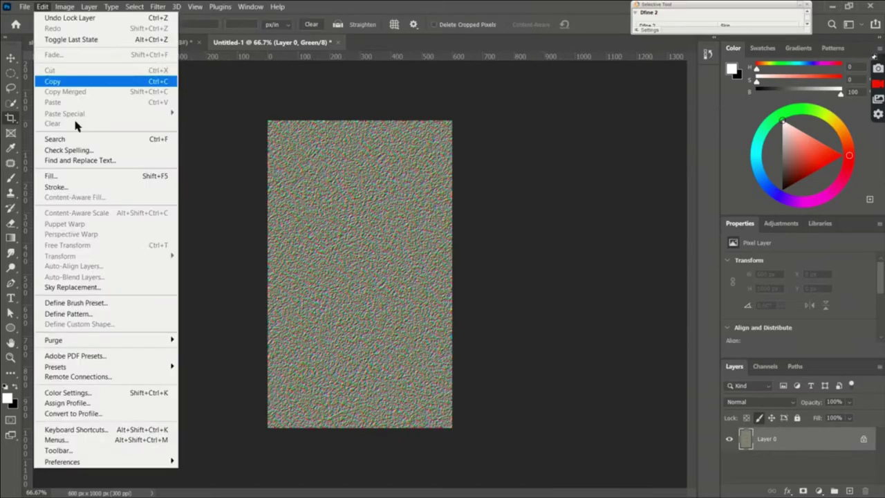
left_click(64, 6)
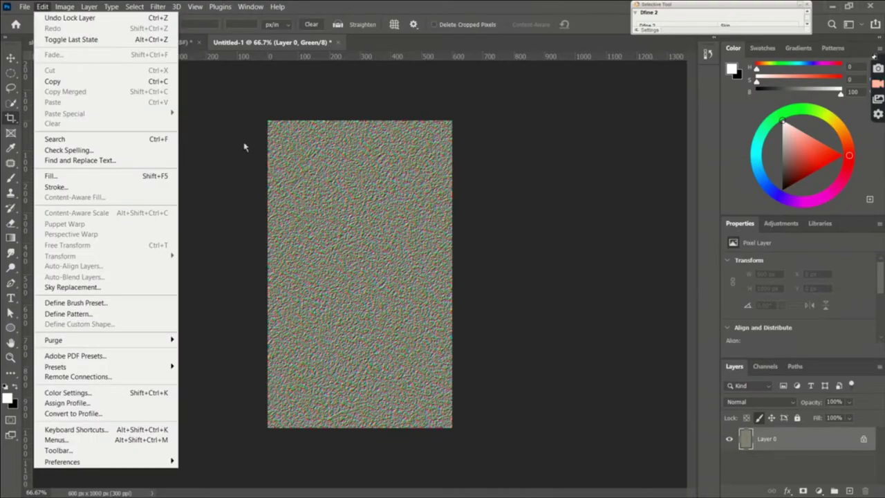
left_click(268, 126)
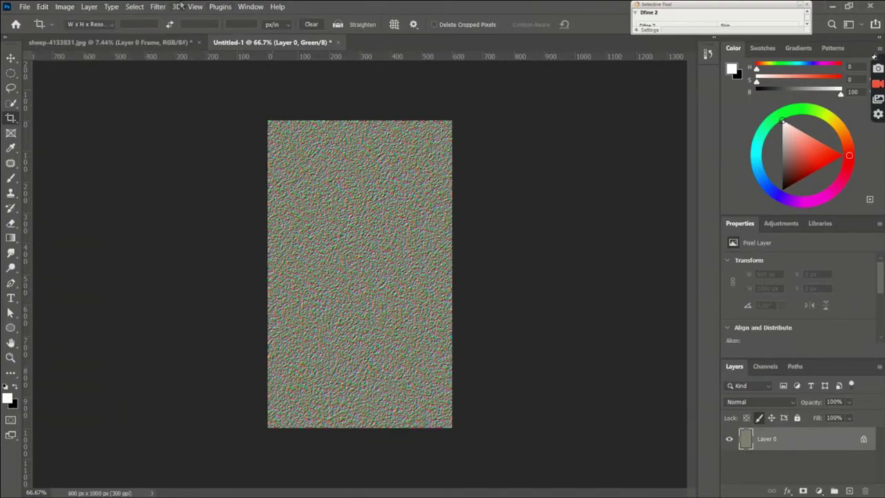
left_click(157, 7)
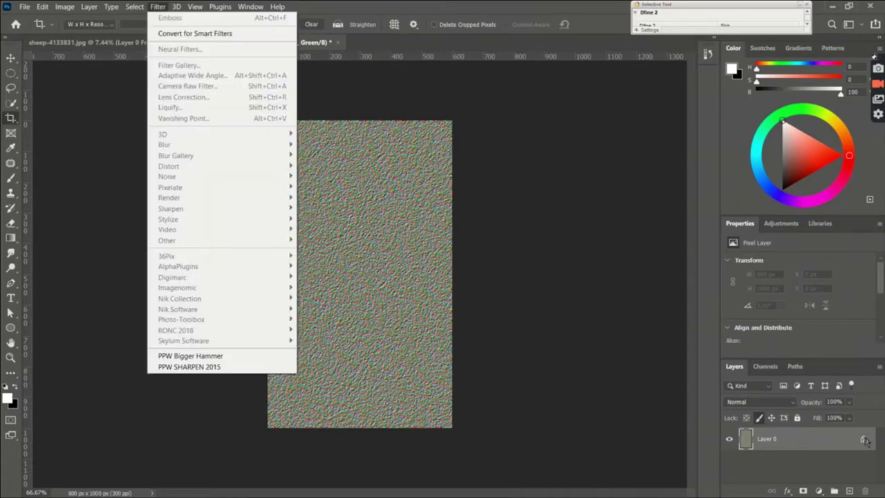
right_click(857, 441)
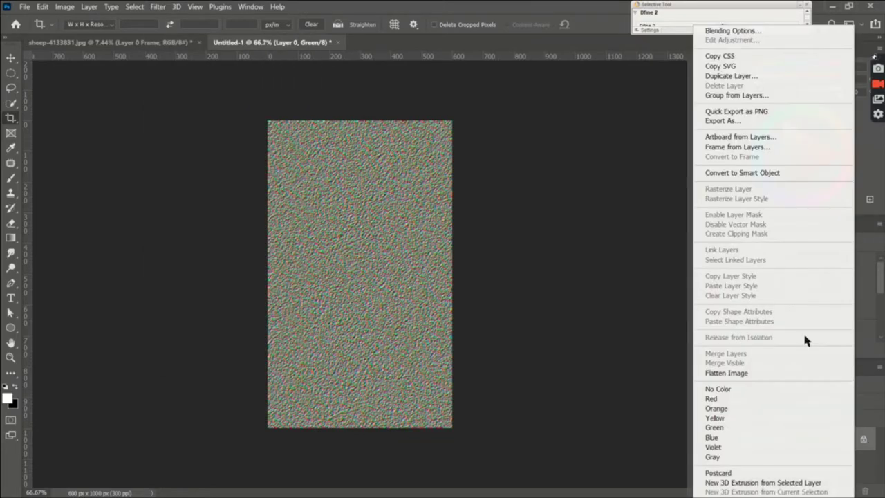
left_click(737, 173)
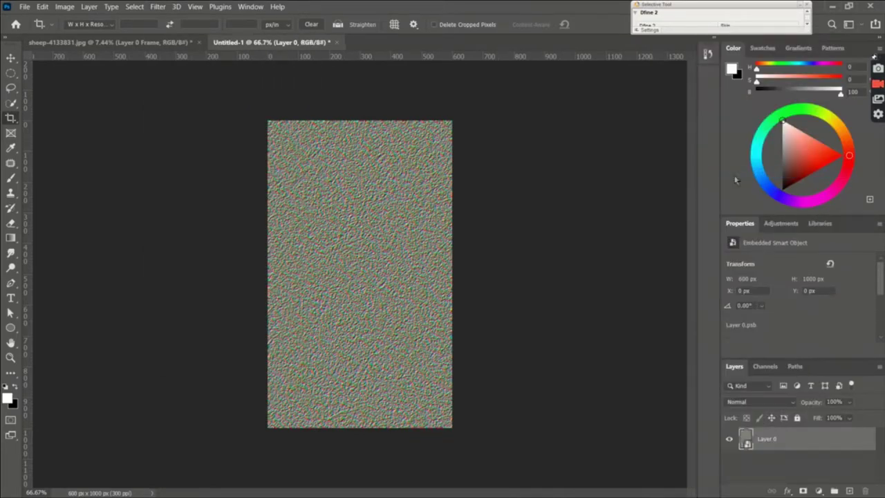
key("ctrl+t")
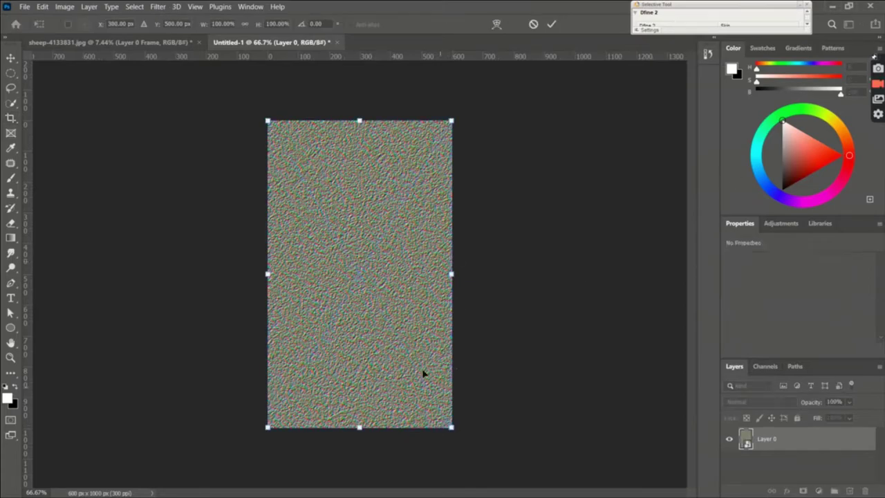
Step: Switch the transform to Perspective and spread the bottom corners outward
right_click(423, 373)
left_click(477, 235)
left_click_drag(451, 427, 807, 418)
key("ctrl+minus")
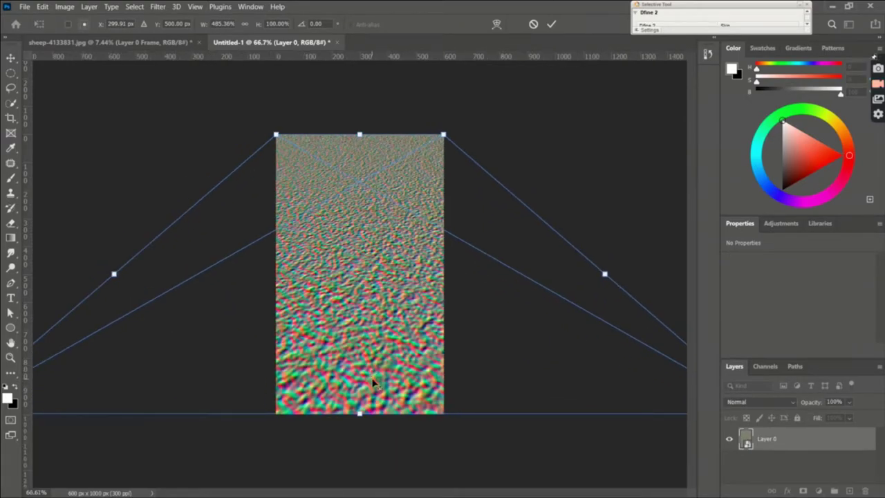
key("ctrl+minus")
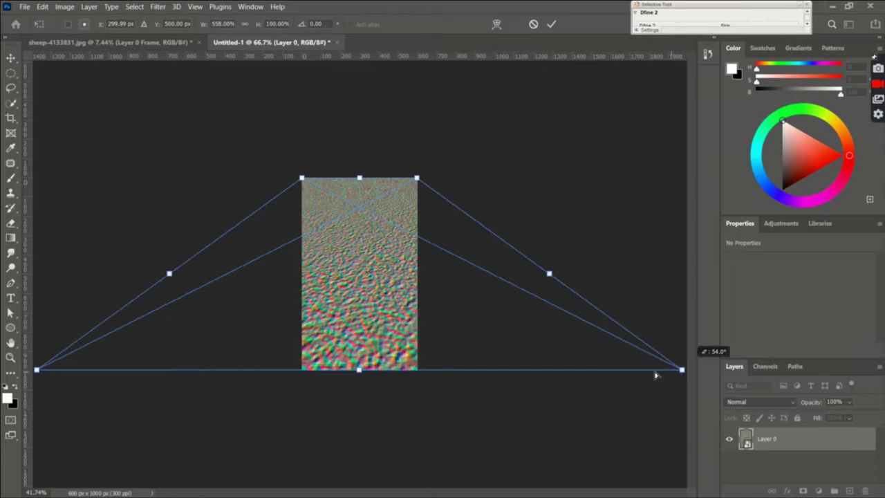
Step: Widen the bottom corners far past the canvas, to about 1694.73% width
left_click_drag(689, 369, 671, 370)
key("ctrl+minus")
key("ctrl+minus")
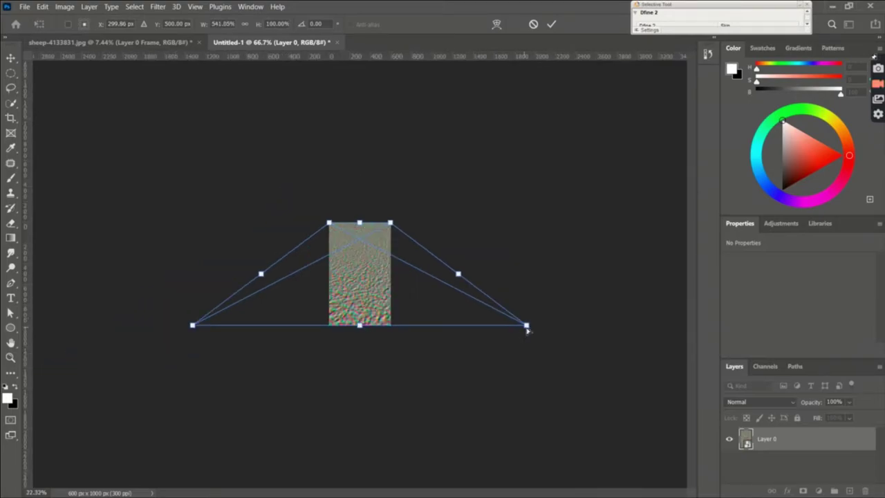
left_click_drag(527, 330, 782, 314)
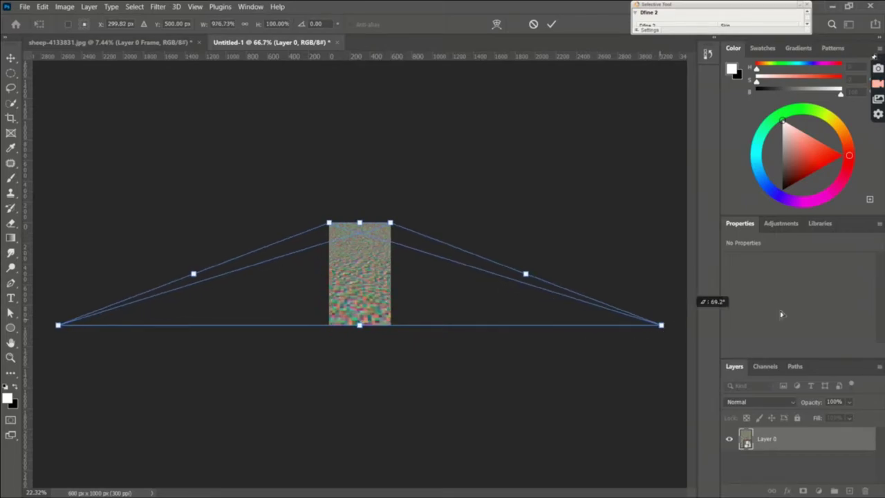
key("ctrl+z")
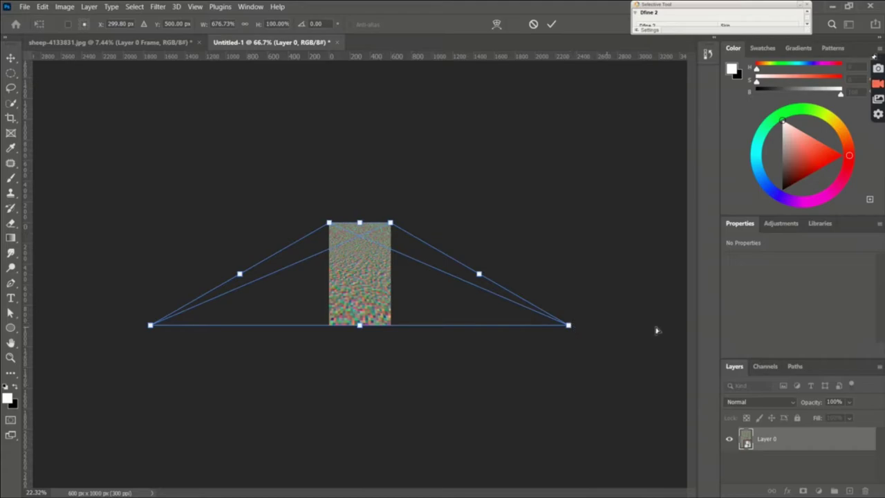
mouse_move(657, 331)
left_mouse_down()
mouse_move(670, 328)
mouse_move(660, 326)
left_mouse_up()
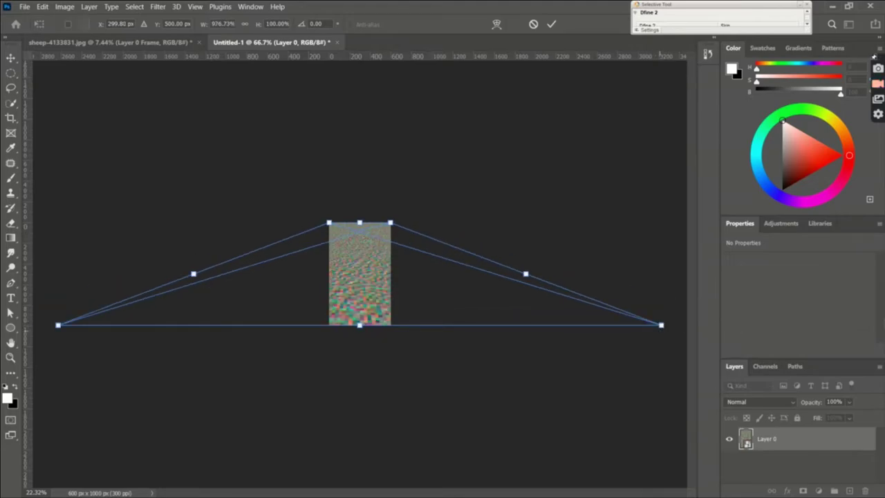
left_click_drag(839, 330, 667, 348)
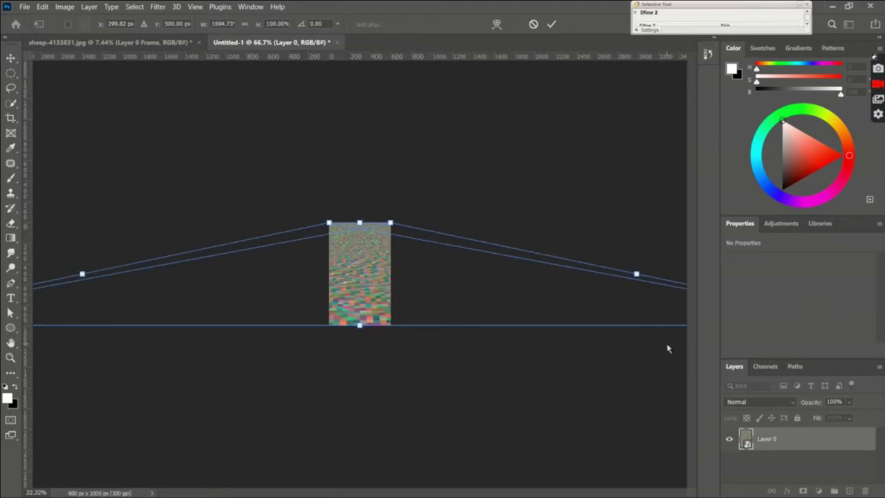
key("ctrl+minus")
key("ctrl+minus")
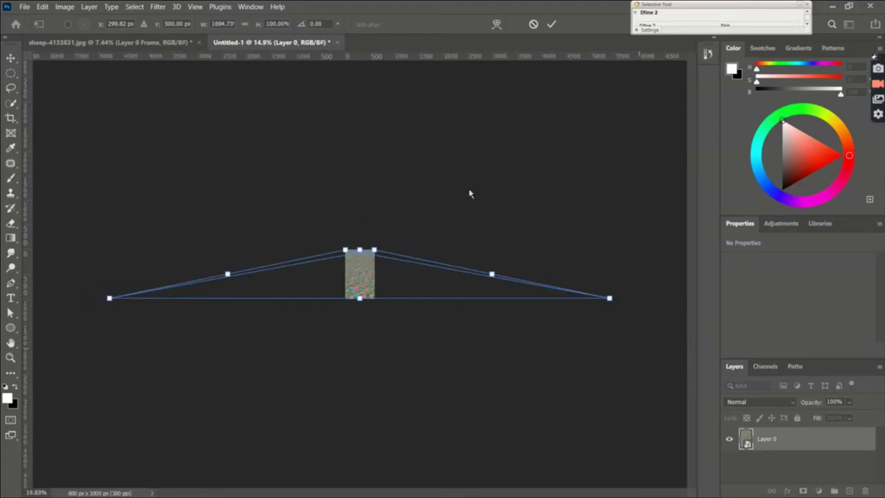
Step: Commit the perspective transform and start saving the texture under a new name
left_click(533, 24)
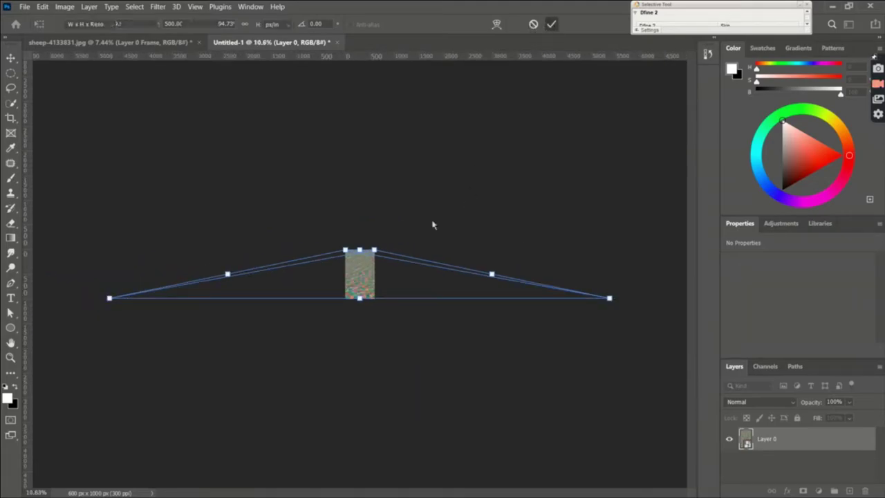
key("ctrl+plus")
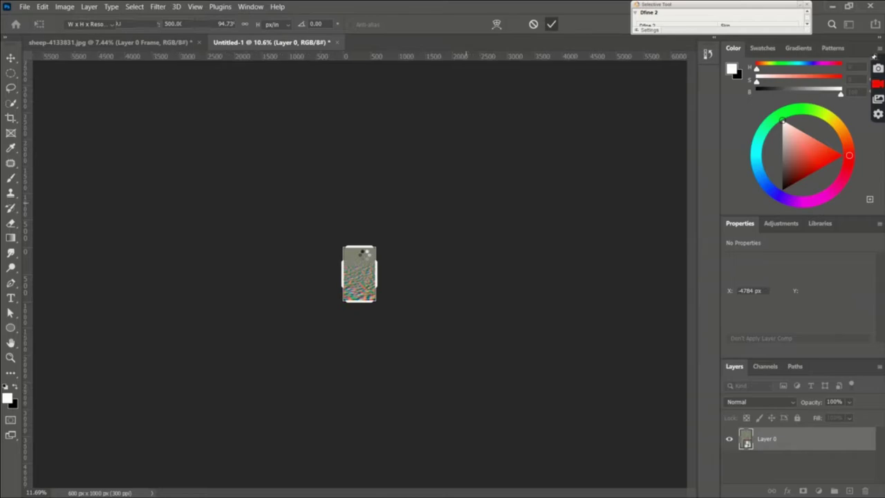
key("ctrl+plus")
key("ctrl+plus")
key("ctrl+plus")
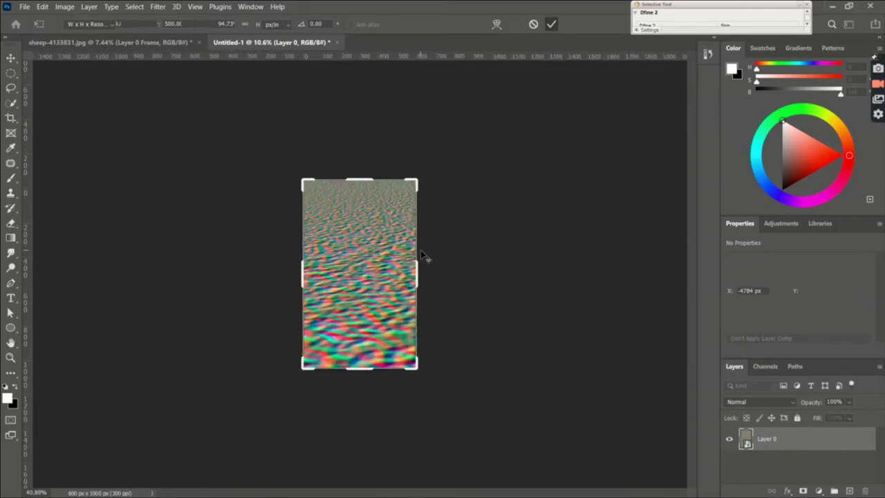
left_click(11, 58)
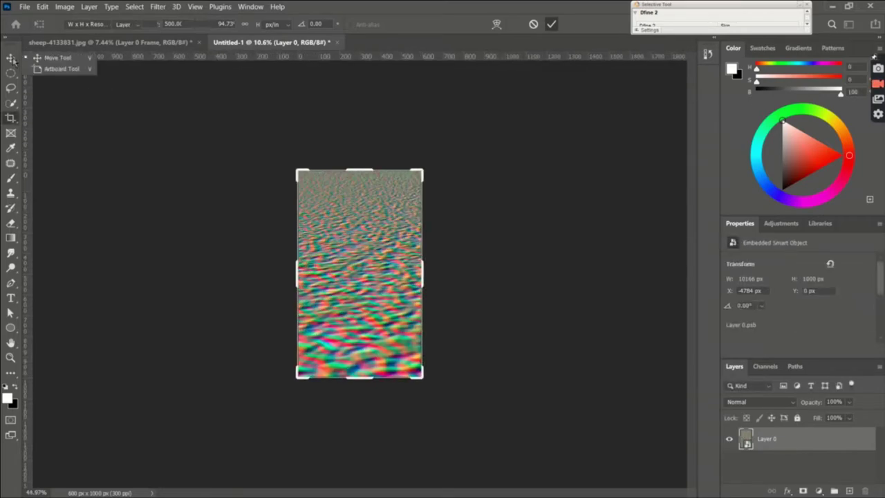
left_click(24, 6)
left_click(50, 139)
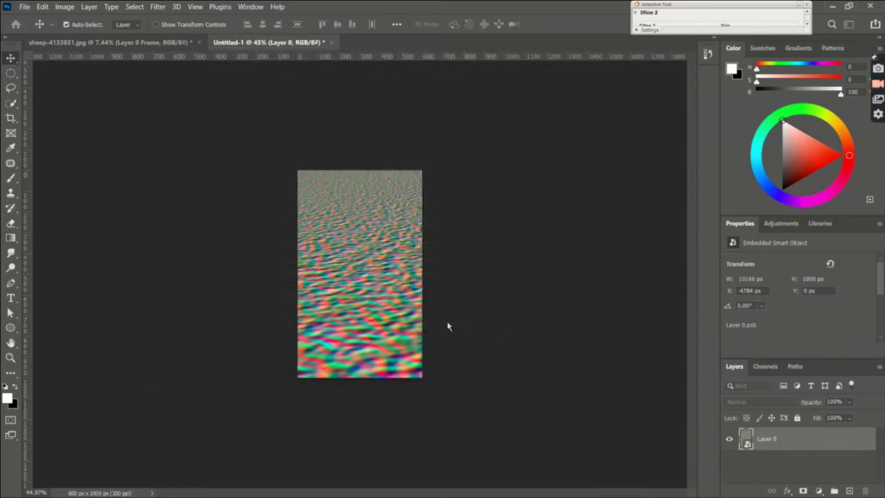
Step: Name the file 'water ripples - displace map' on the Desktop, then close Save As
key("ctrl+shift+s")
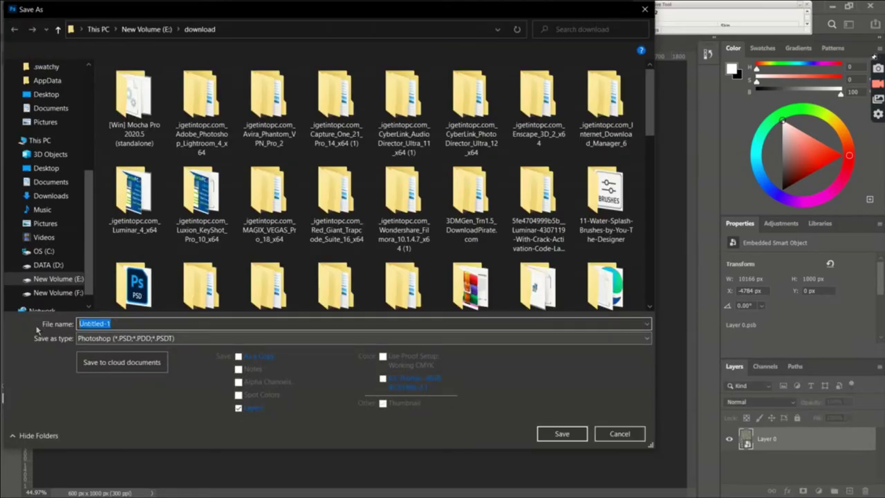
left_click(55, 169)
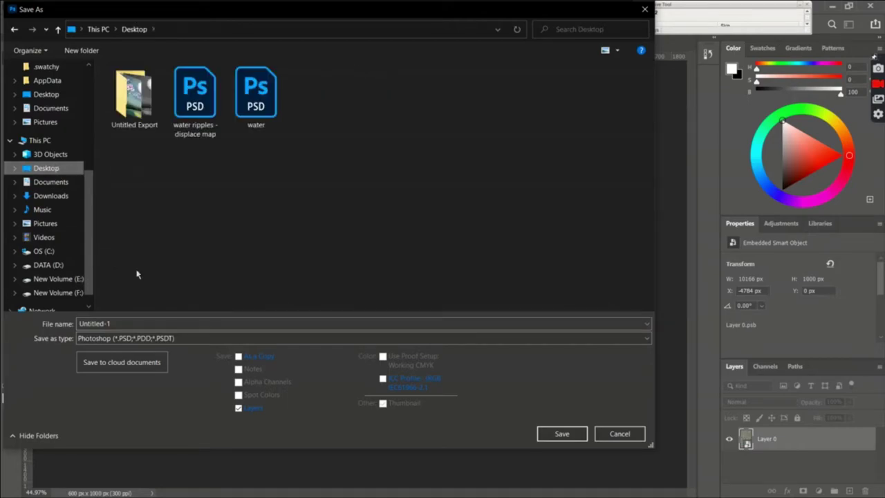
left_click(151, 324)
type("wa")
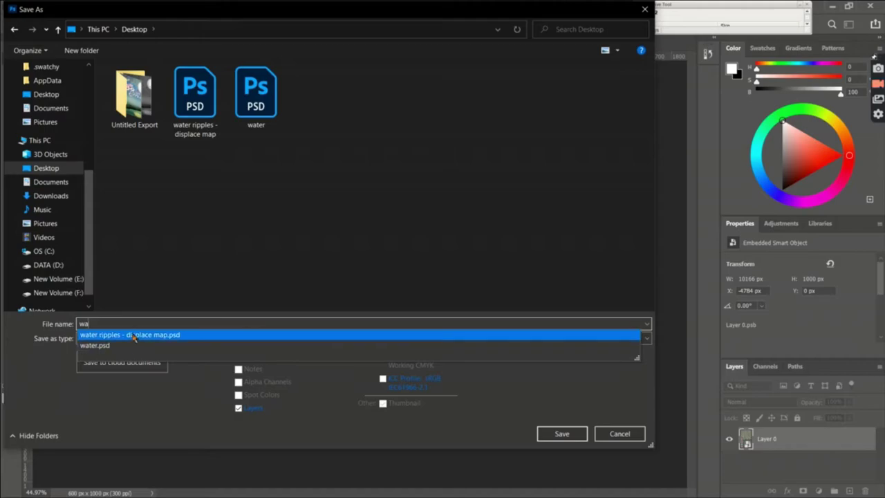
left_click(138, 335)
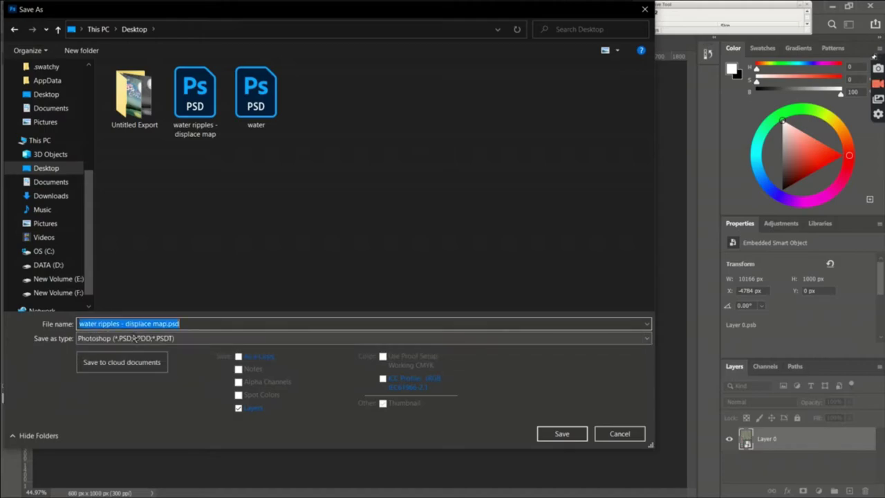
left_click_drag(152, 324, 209, 323)
left_click(196, 322)
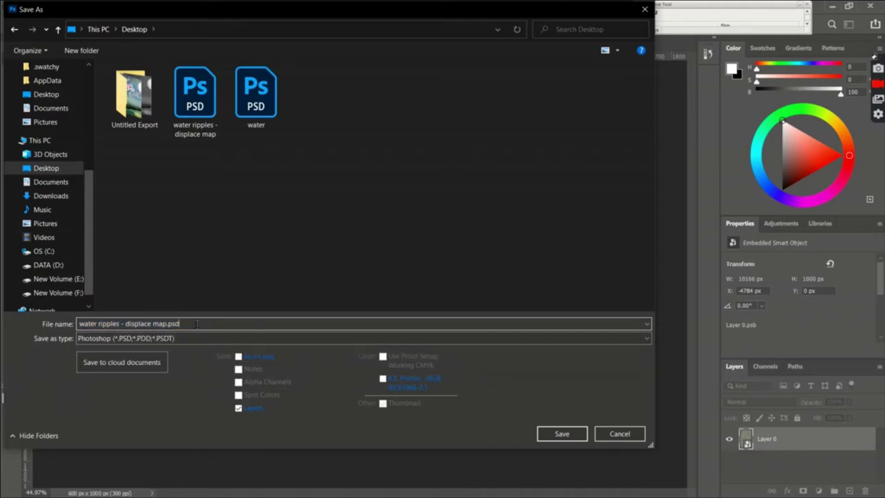
key("BackSpace")
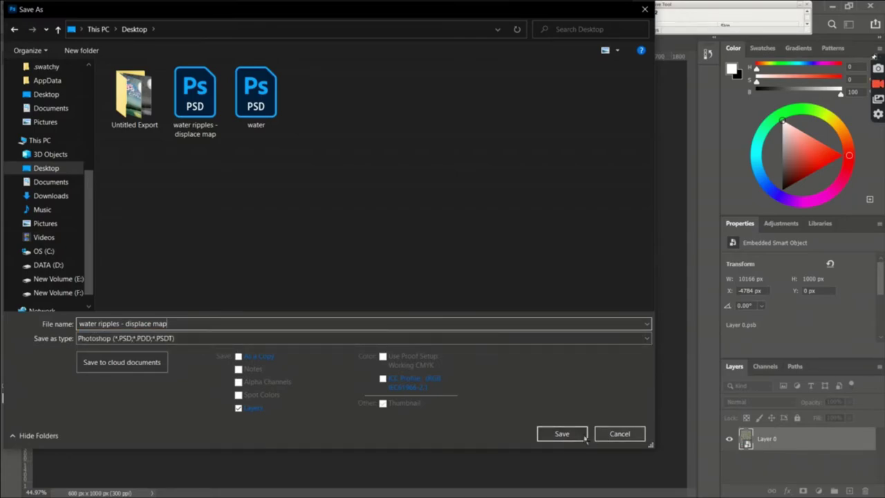
left_click(620, 434)
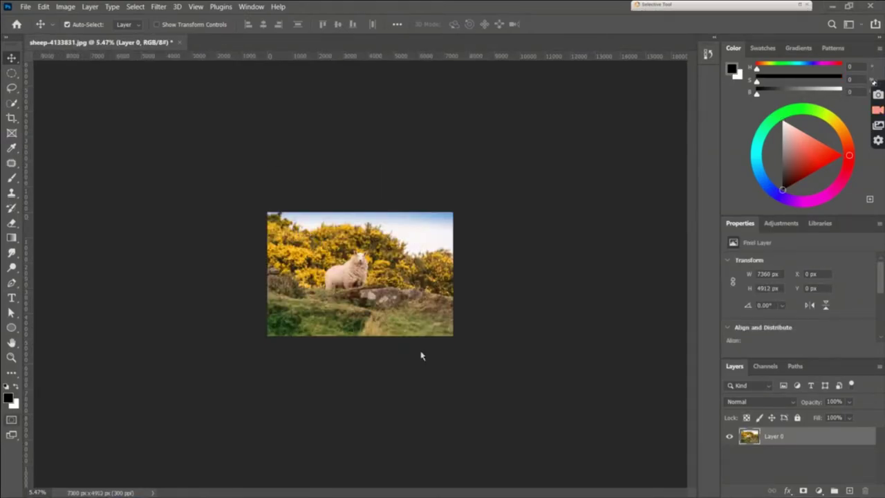
Step: Duplicate Layer 0 and extend the canvas downward with the Crop tool
right_click(811, 436)
left_click(688, 74)
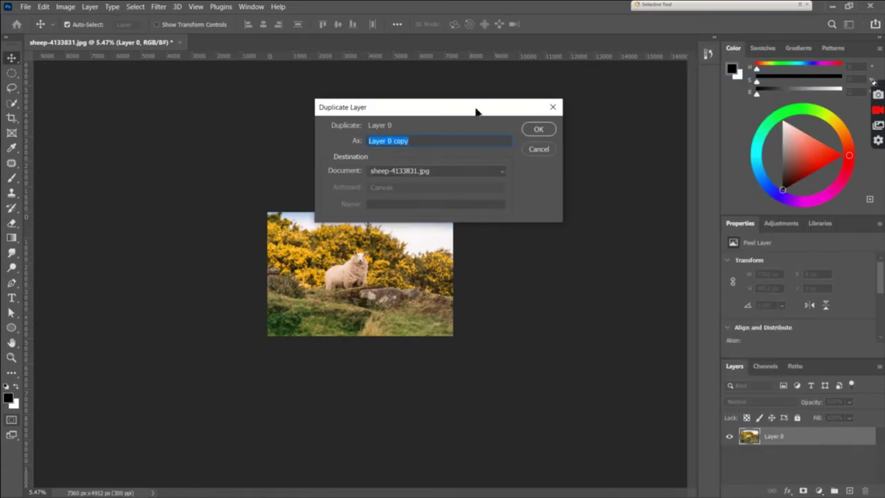
left_click(537, 129)
left_click(12, 117)
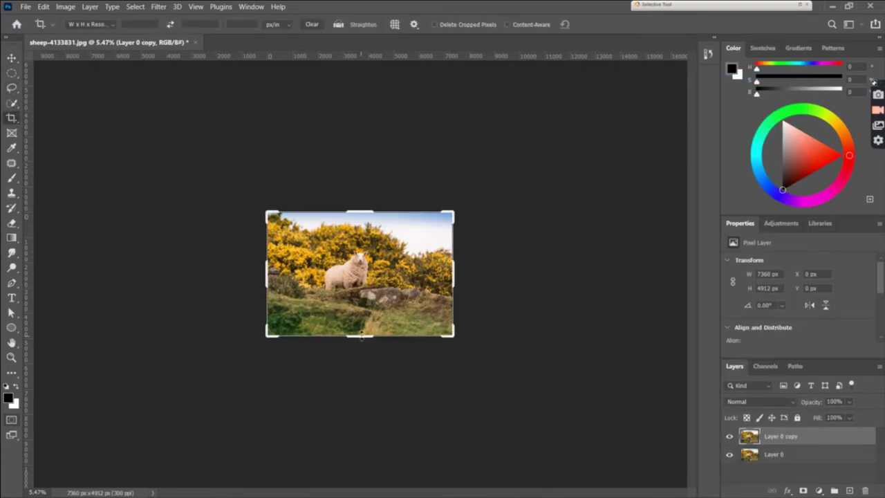
left_click_drag(360, 336, 356, 384)
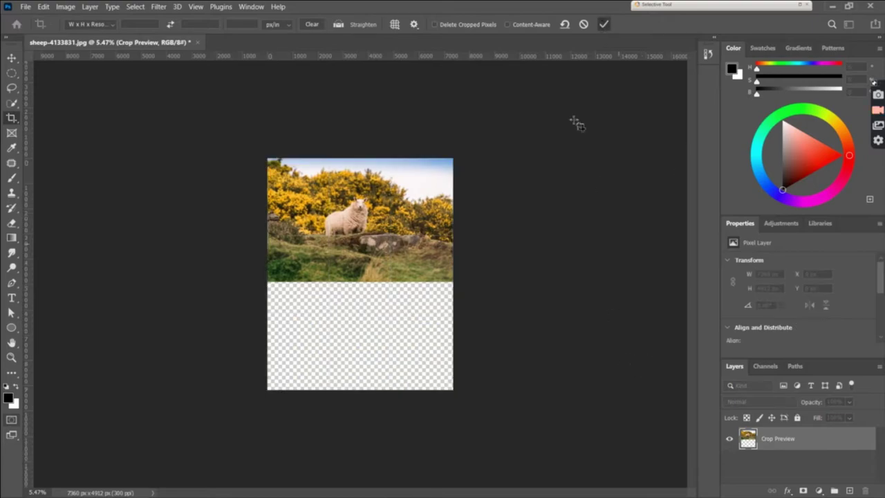
key("Return")
Step: Flip the copy vertically, move it into the lower half, and stack it below Layer 0
key("ctrl+t")
right_click(417, 236)
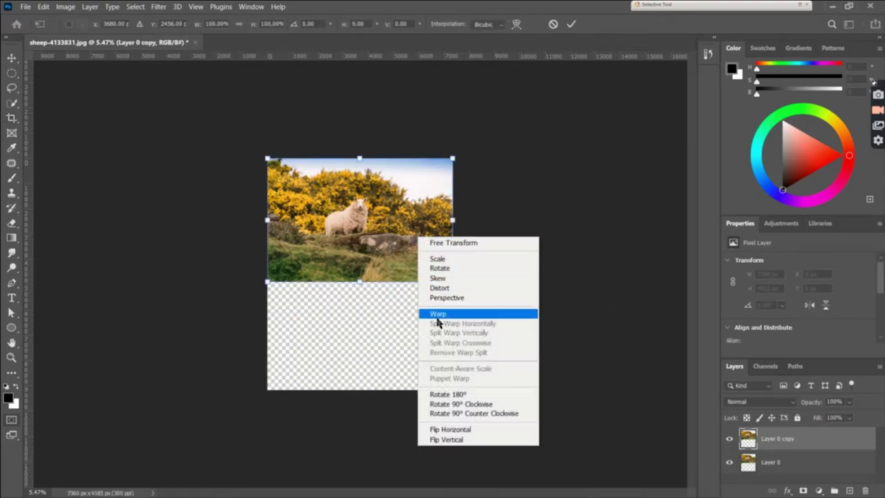
left_click(470, 439)
left_click_drag(358, 275, 359, 421)
left_click(571, 24)
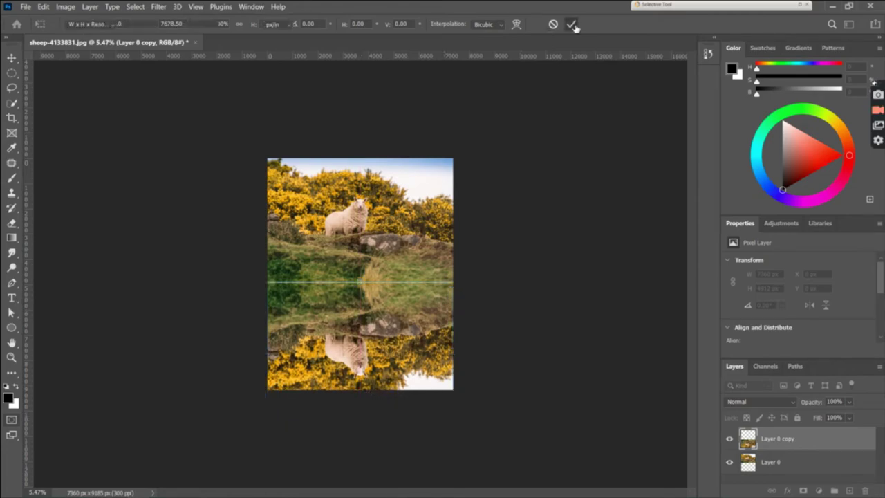
key("c")
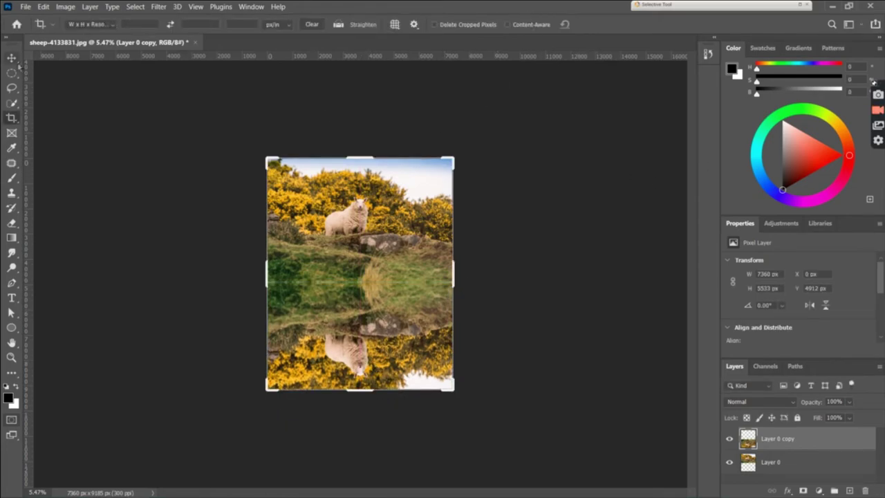
left_click(11, 57)
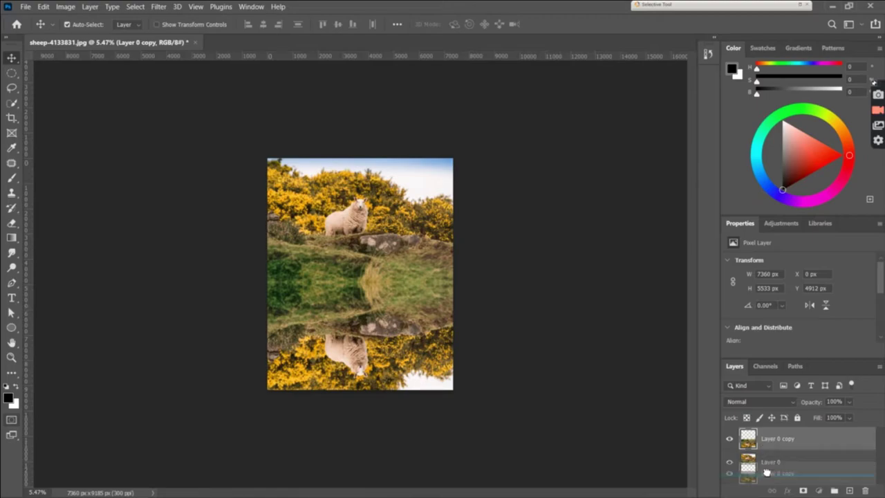
left_click_drag(764, 444, 766, 472)
Step: Apply a 14-pixel Motion Blur with an adjusted angle to the flipped Layer 0 copy
left_click(127, 7)
mouse_move(165, 145)
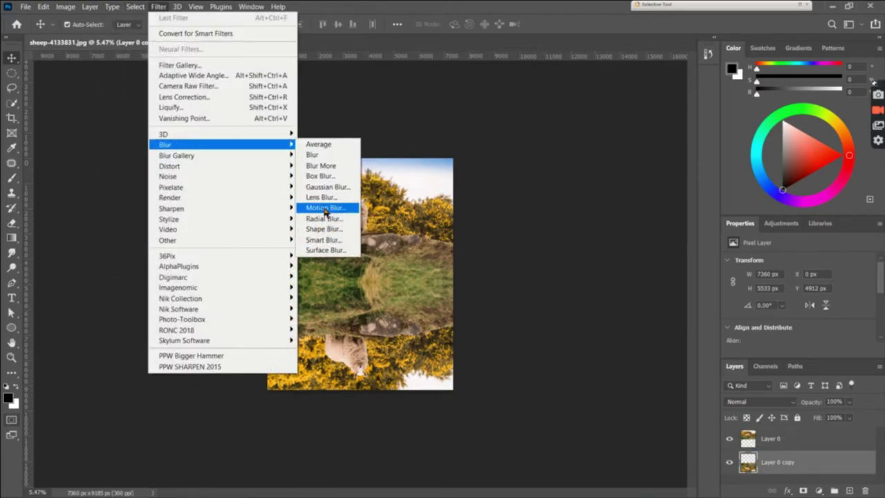
left_click(323, 208)
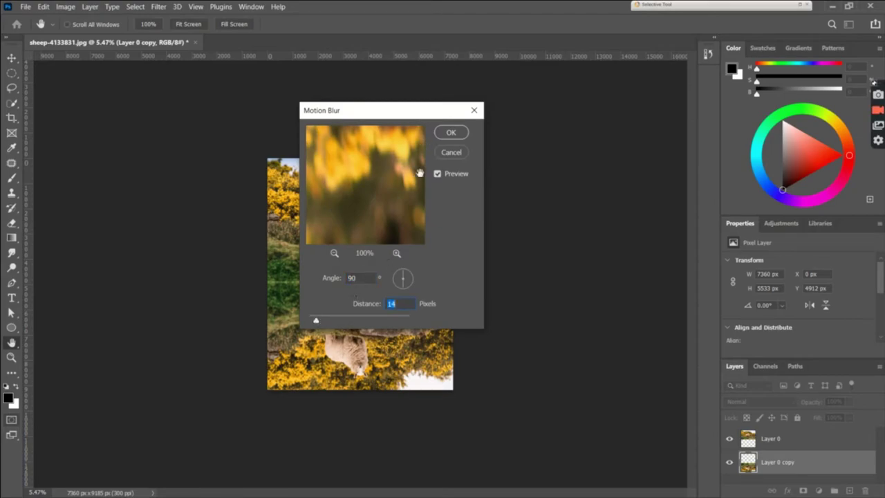
left_click(342, 278)
type("1")
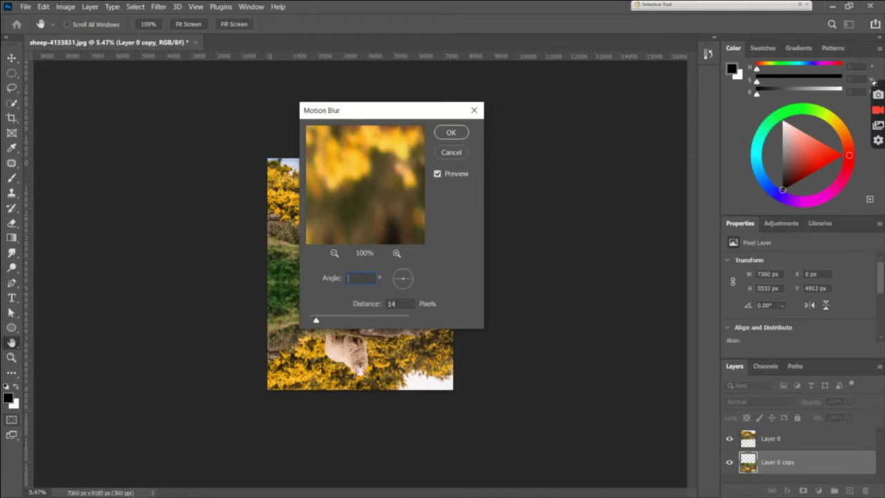
left_click(450, 132)
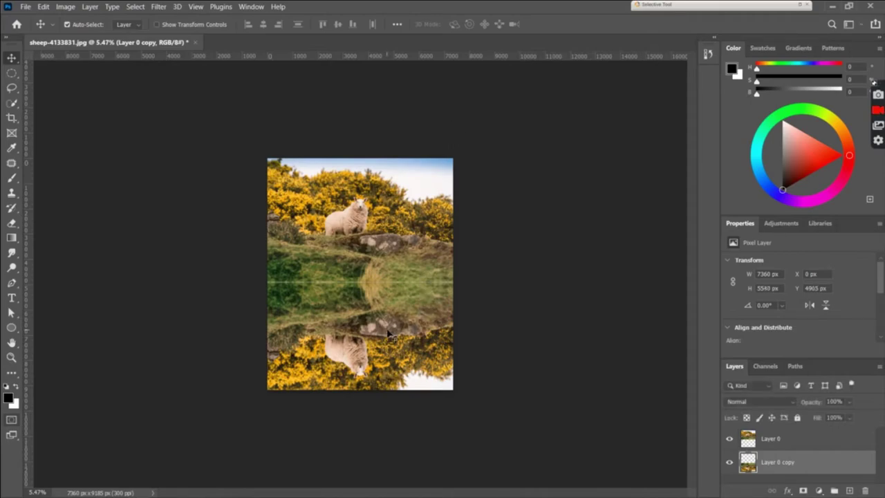
Step: Nudge Layer 0 copy up one pixel with Free Transform and commit it
key("ctrl+t")
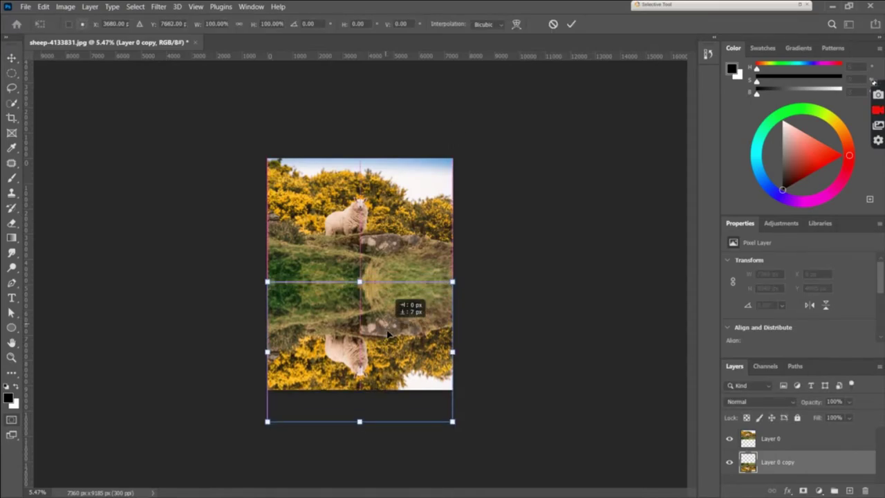
left_click_drag(360, 281, 360, 281)
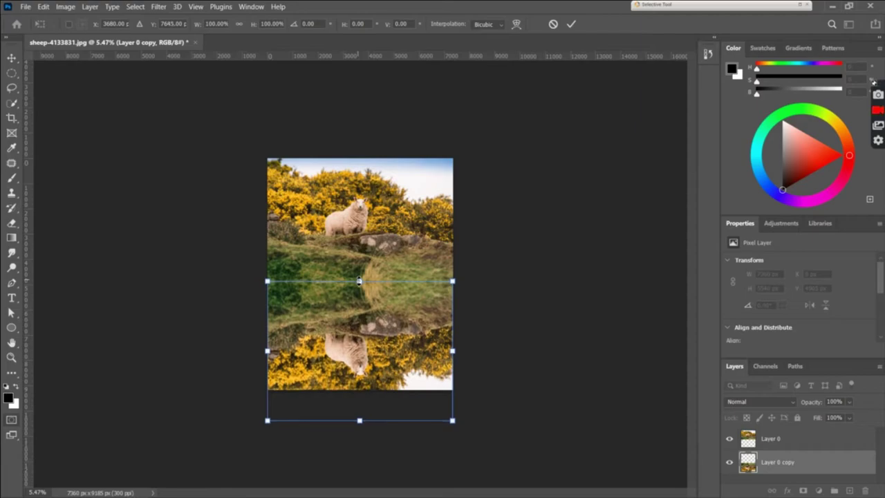
left_click(571, 24)
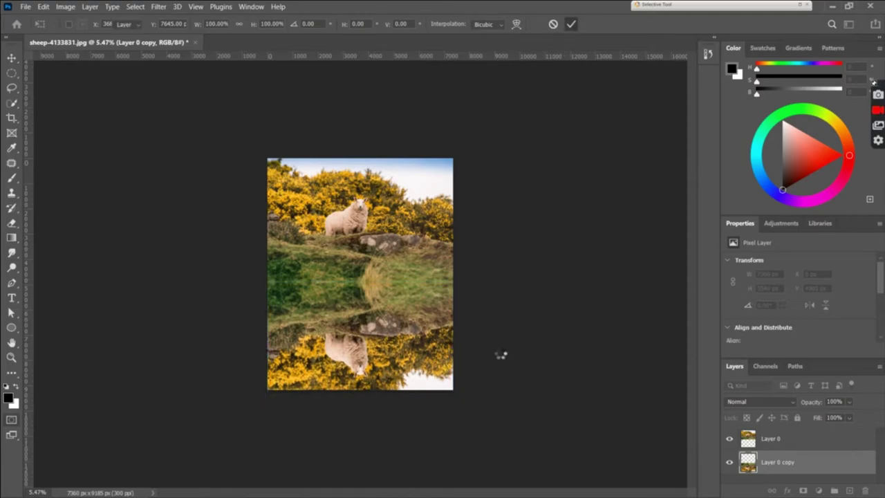
Step: Browse the Filter menu to reach the Blur filters
left_click(159, 6)
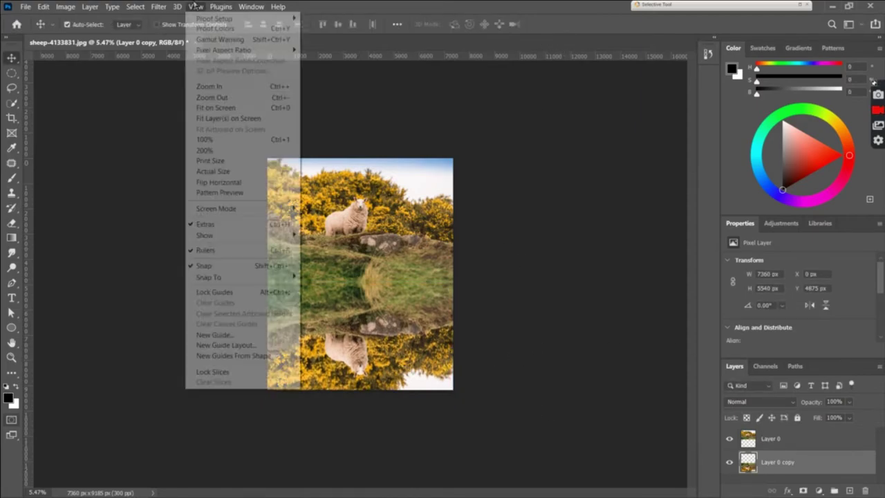
left_click(158, 6)
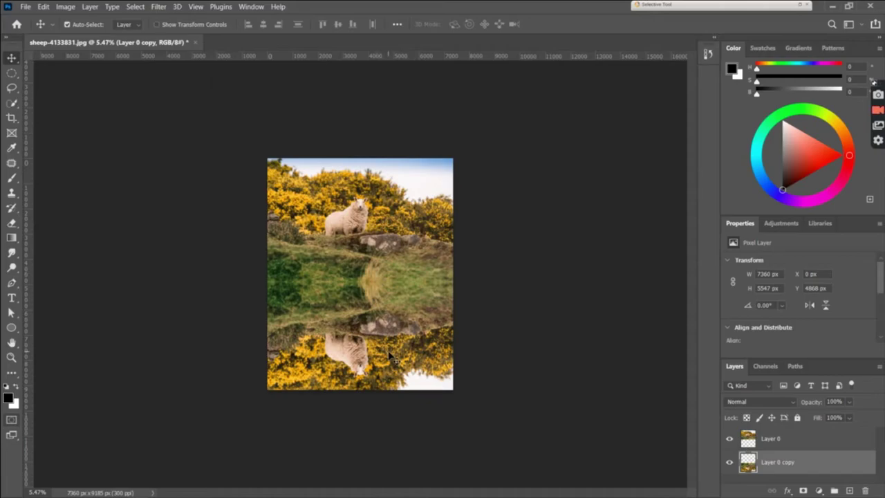
scroll(391, 357, "up", 3)
scroll(391, 356, "down", 2)
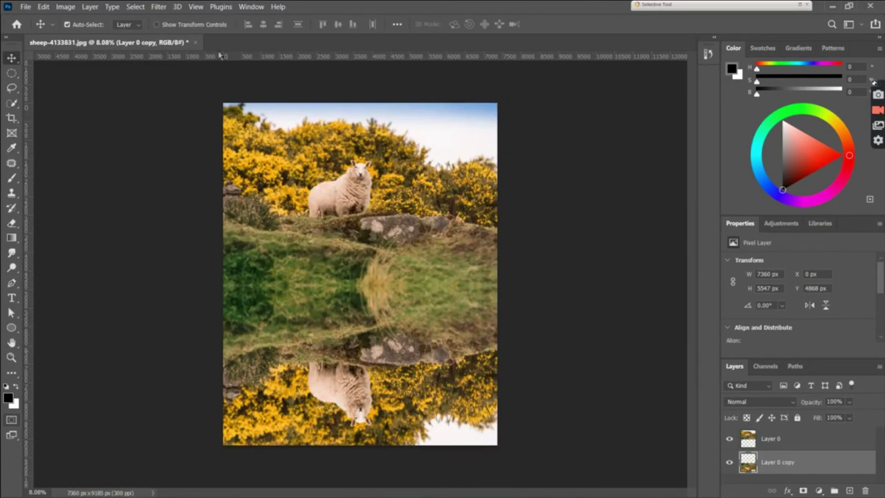
left_click(156, 6)
mouse_move(165, 144)
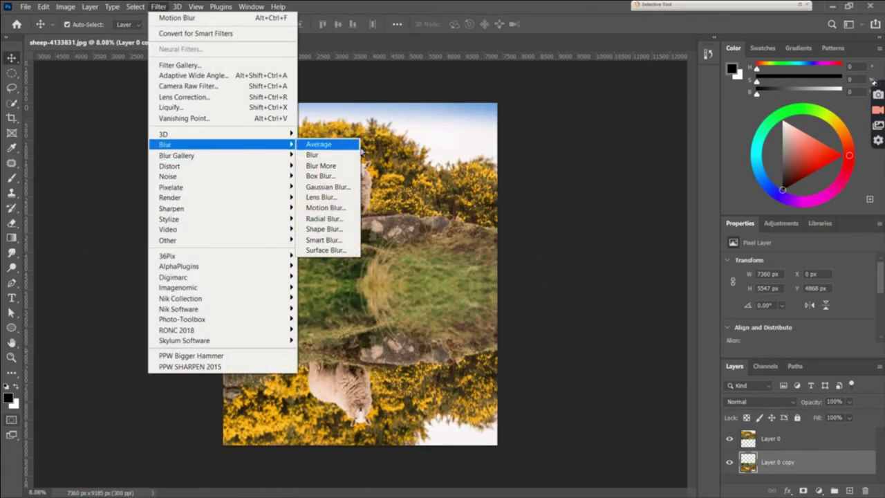
Step: Apply a light Gaussian Blur to the reflection three times in a row
left_click(327, 186)
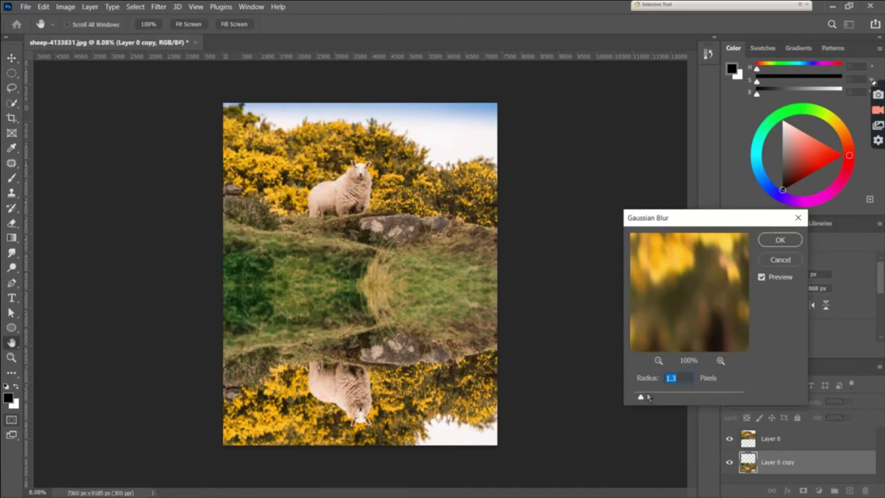
left_click(774, 240)
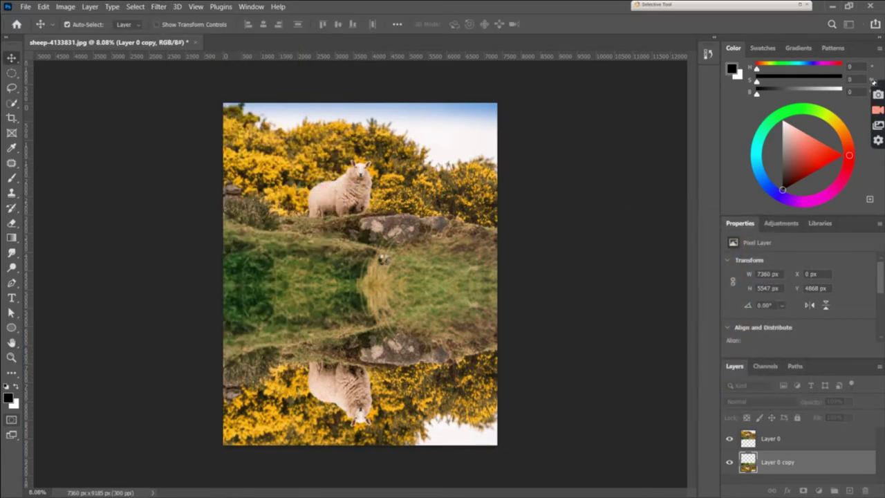
left_click(160, 6)
left_click(168, 22)
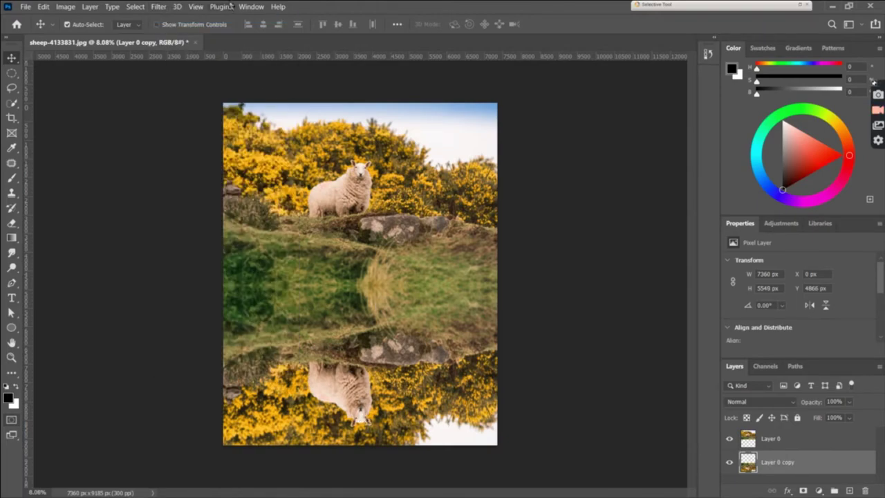
left_click(158, 6)
mouse_move(180, 144)
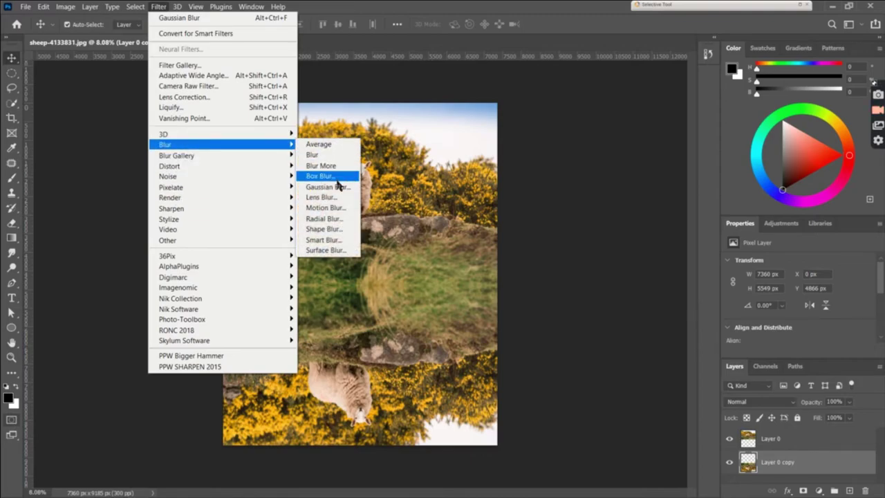
left_click(325, 187)
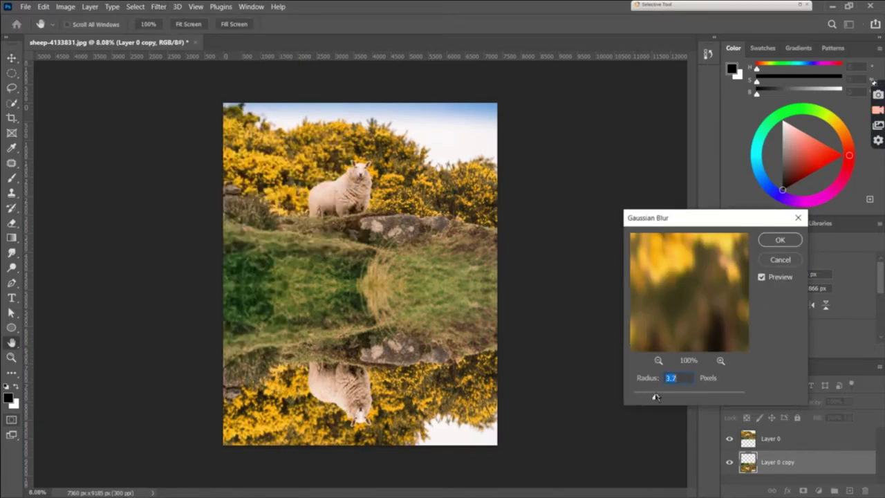
left_click(779, 240)
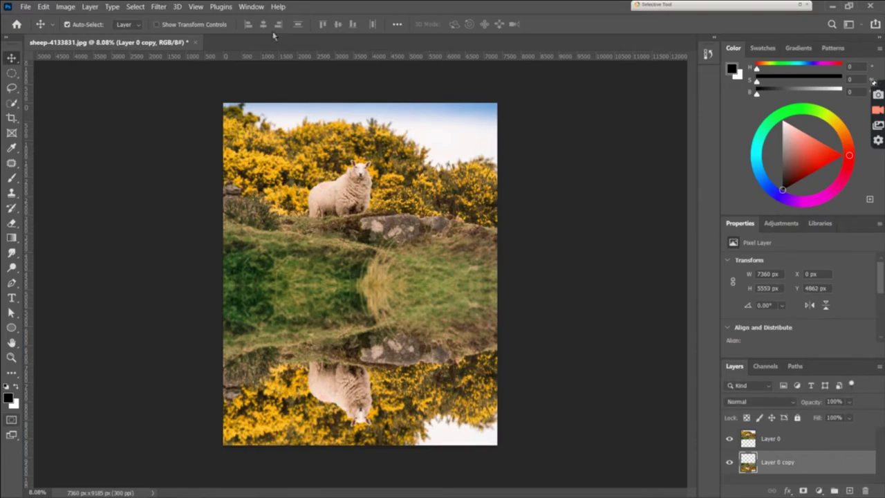
Step: Apply a stronger Gaussian Blur with the radius raised to about 6.6 pixels
scroll(413, 472, "up", 2)
left_click(158, 6)
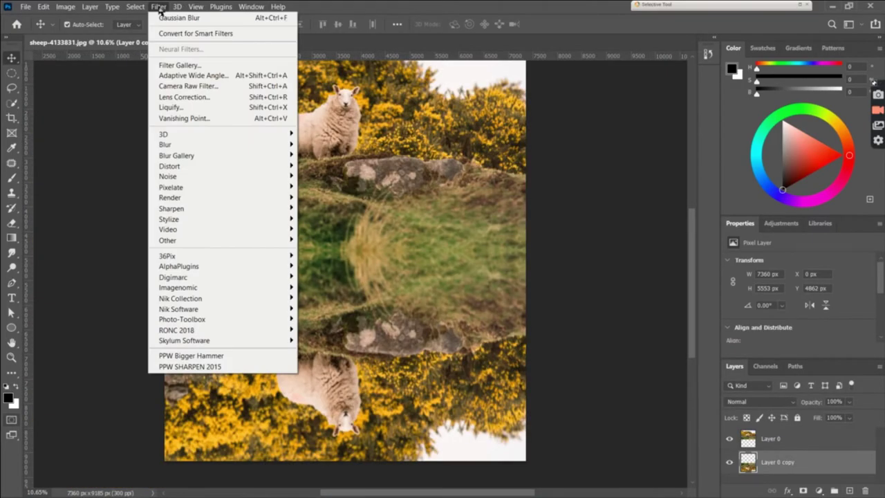
mouse_move(170, 166)
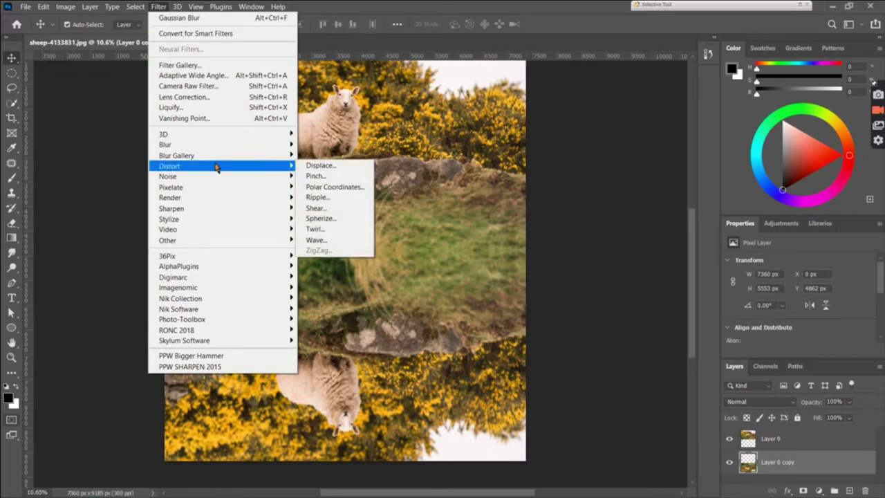
left_click(322, 195)
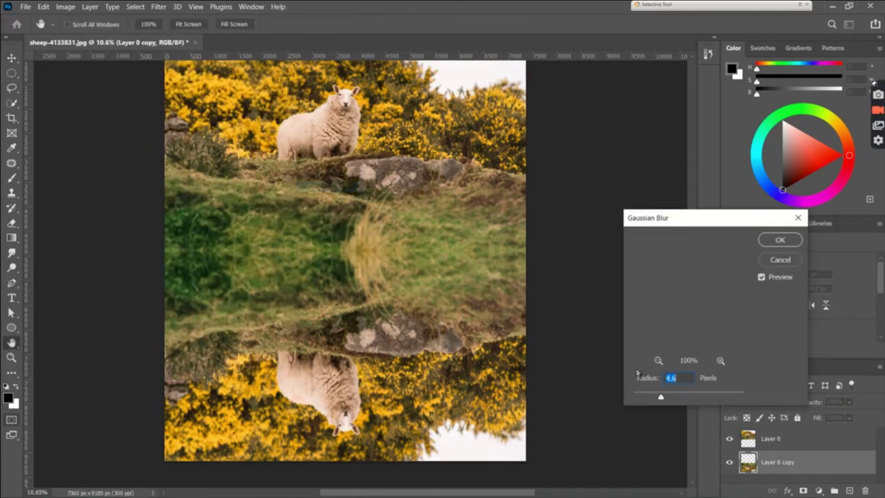
left_click_drag(660, 395, 668, 396)
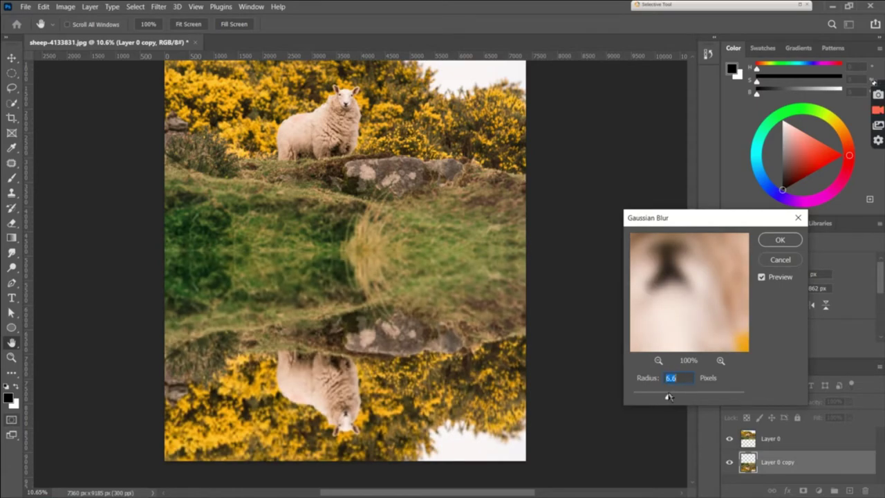
left_click_drag(668, 397, 675, 396)
left_click(779, 240)
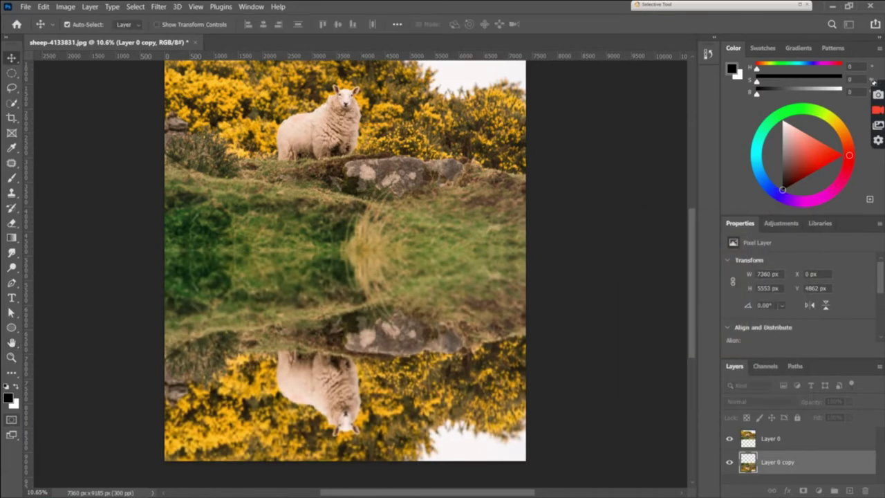
Step: Apply a Motion Blur to the reflection with the angle set to about -54°
left_click(158, 7)
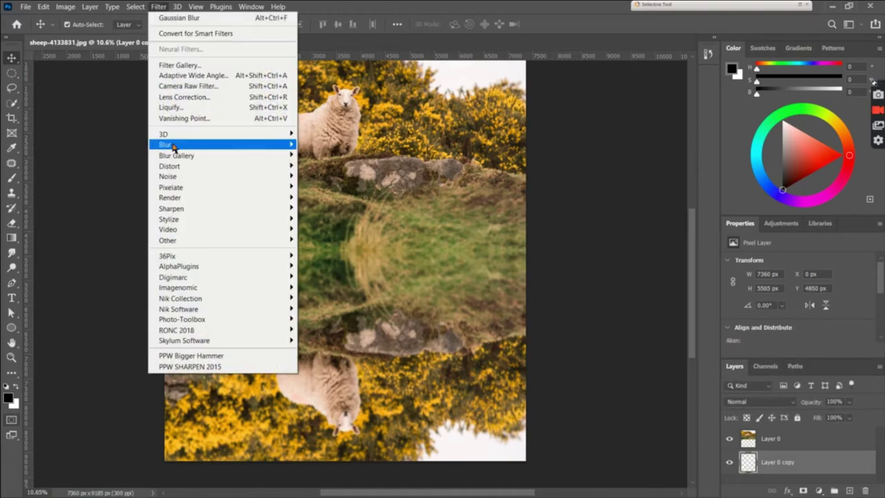
left_click(336, 211)
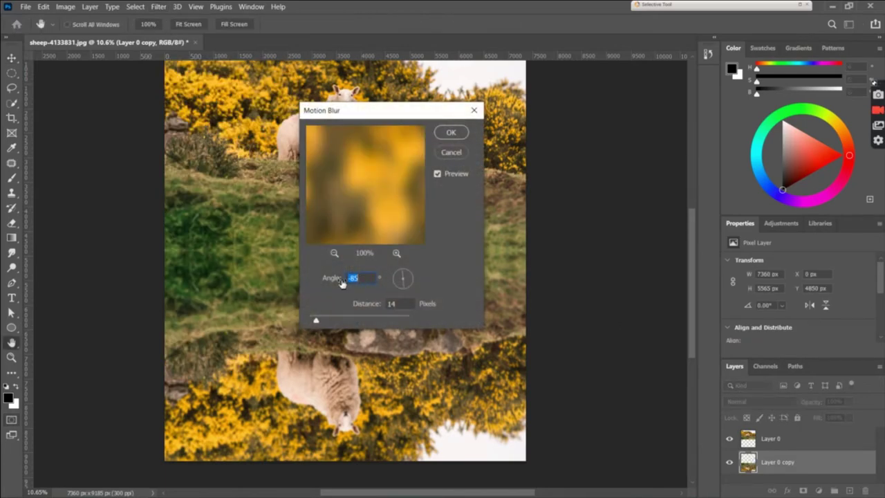
left_click_drag(338, 277, 286, 270)
mouse_move(351, 268)
left_mouse_down()
mouse_move(423, 292)
mouse_move(358, 293)
mouse_move(370, 282)
mouse_move(349, 283)
mouse_move(390, 280)
mouse_move(350, 278)
left_mouse_up()
left_click(462, 133)
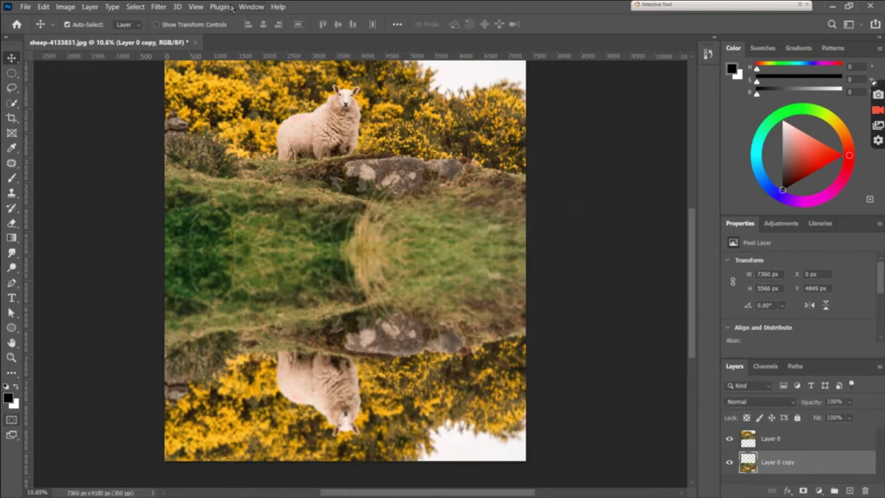
Step: Apply a second Motion Blur with the distance set to 78 pixels
left_click(159, 7)
mouse_move(165, 145)
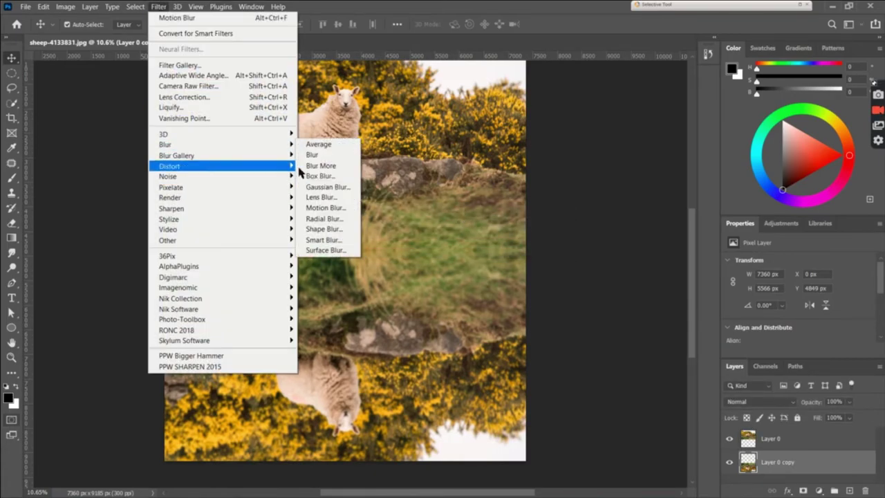
left_click(326, 208)
left_click_drag(335, 320, 362, 320)
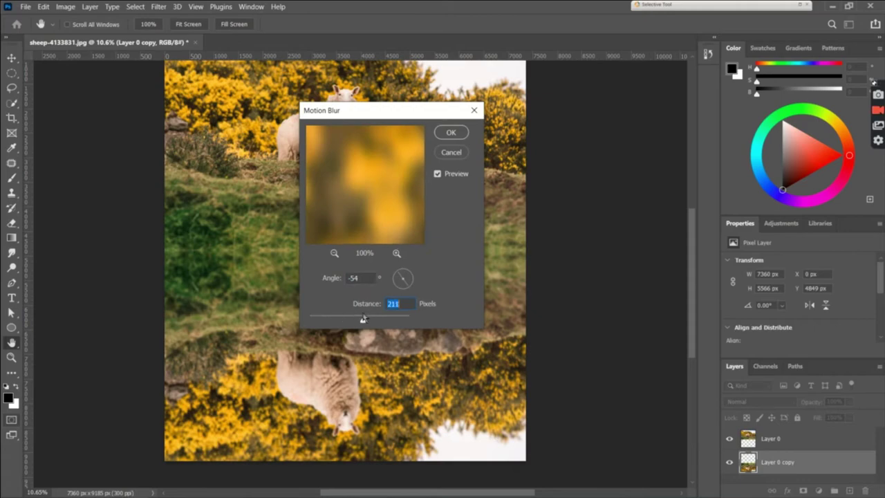
left_click(340, 320)
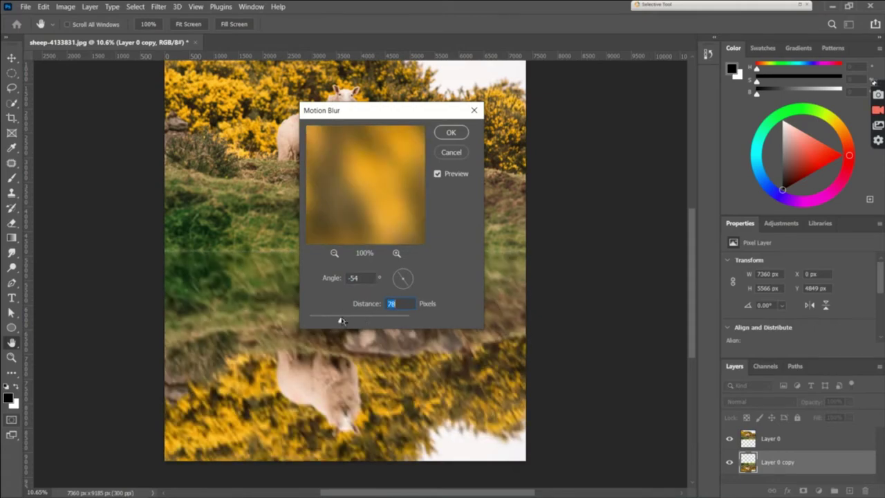
left_click(462, 137)
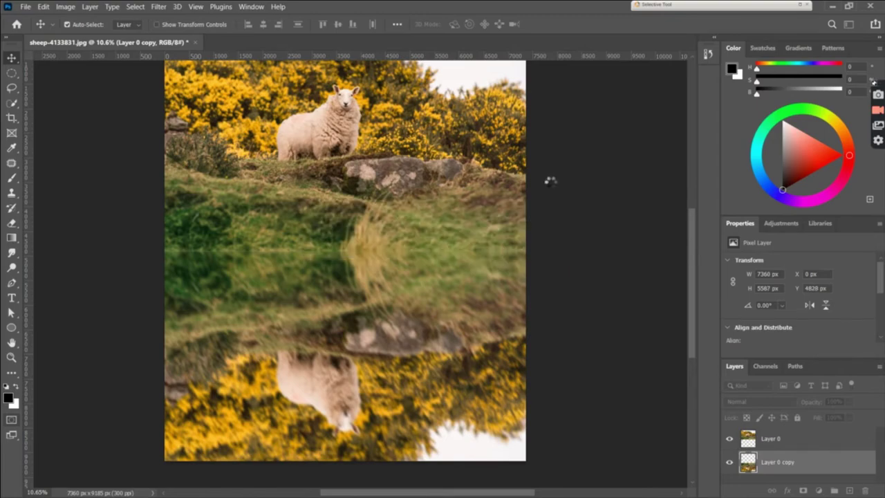
left_click(159, 6)
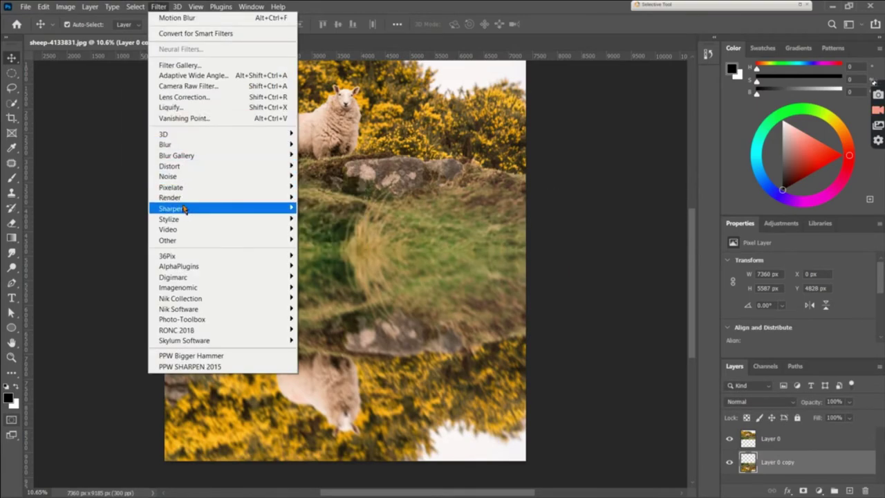
Step: Apply Displace to the reflection using the 'water ripples - displace map' file from the Desktop
mouse_move(169, 165)
left_click(316, 166)
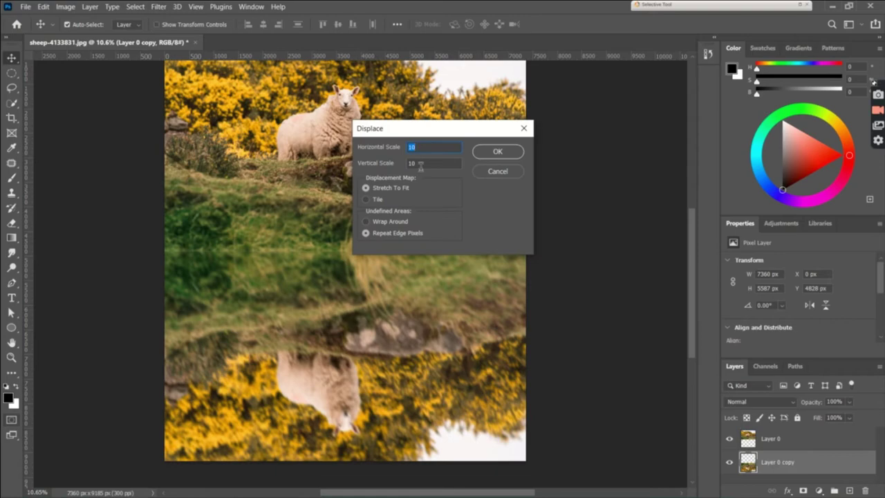
key("Tab")
left_click(483, 151)
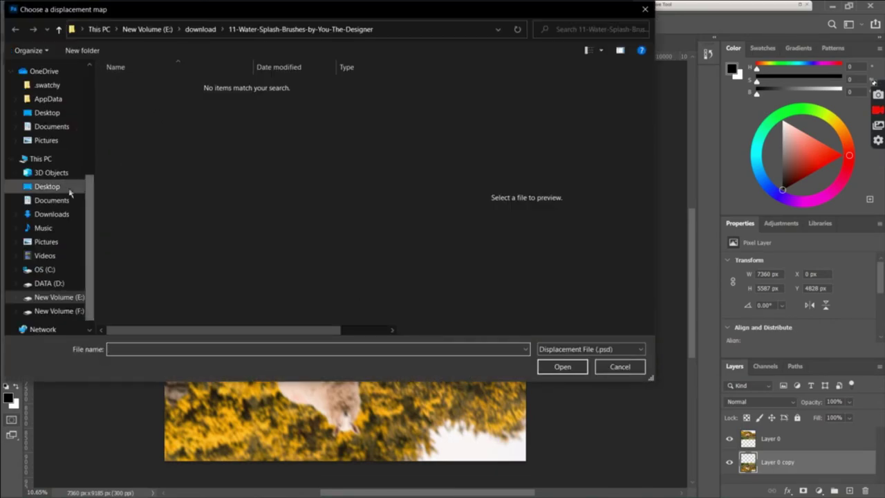
left_click(48, 186)
left_click(207, 94)
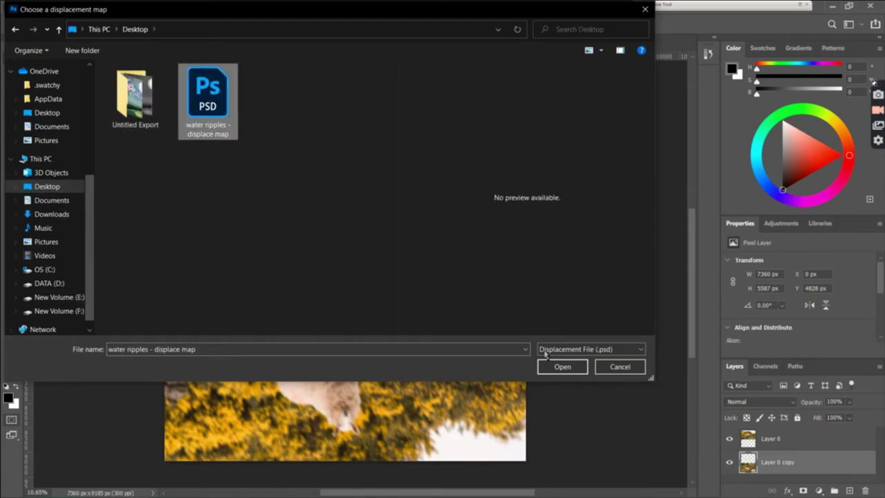
left_click(558, 364)
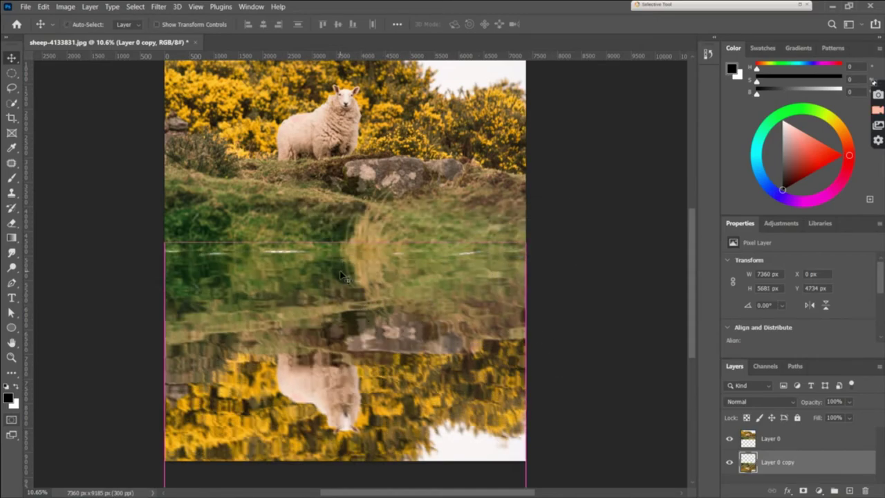
Step: Move the rippled reflection higher under the shoreline with Free Transform and commit
key("ctrl+t")
mouse_move(341, 275)
left_mouse_down()
mouse_move(351, 299)
mouse_move(360, 295)
left_mouse_up()
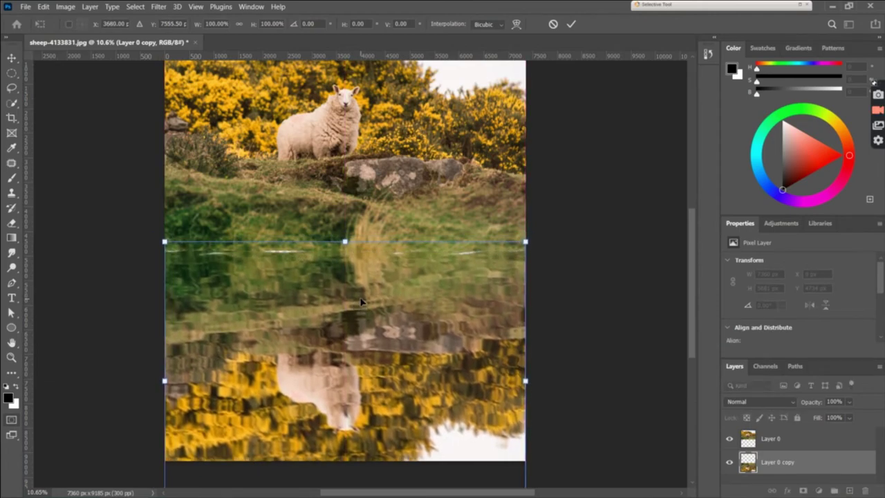
left_click(571, 24)
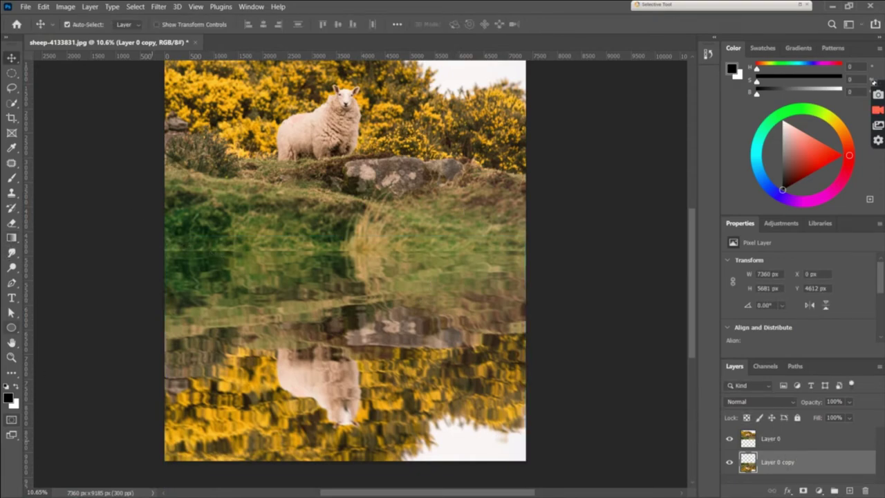
Step: Add a new layer above Layer 0 and set up the Brush with lower flow and more smoothing
left_click(828, 431)
left_click(848, 491)
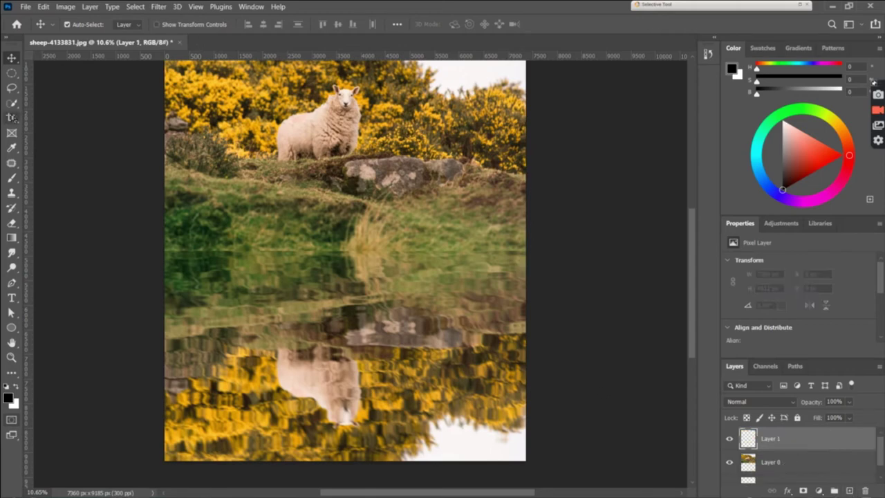
left_click(11, 177)
right_click(11, 177)
left_click(55, 177)
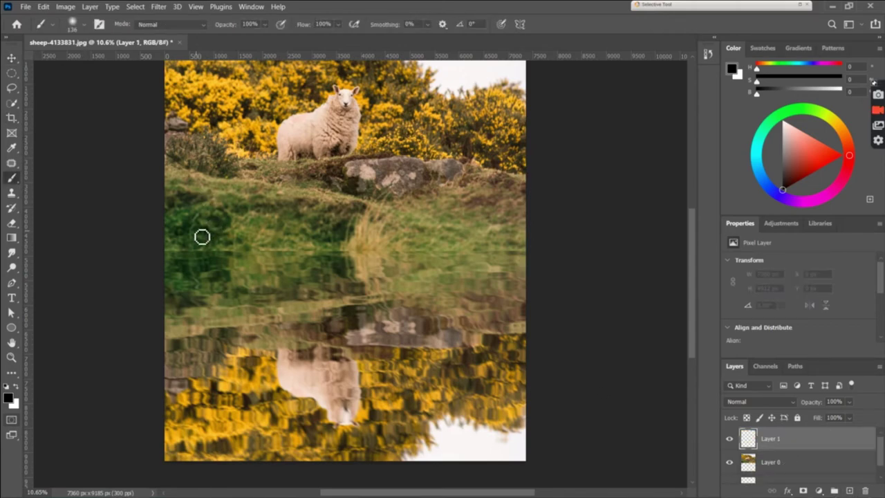
left_click_drag(305, 24, 280, 24)
left_click_drag(373, 26, 408, 26)
Step: Paint dark strokes along the shoreline and set the layer's blend mode to Soft Light
mouse_move(173, 232)
left_mouse_down()
mouse_move(186, 254)
mouse_move(256, 244)
left_mouse_up()
left_click_drag(329, 238, 442, 241)
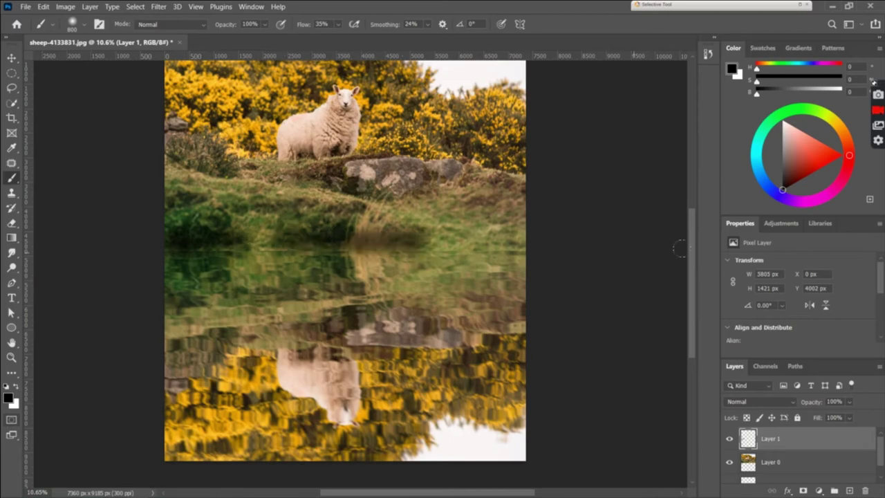
left_click_drag(335, 240, 532, 242)
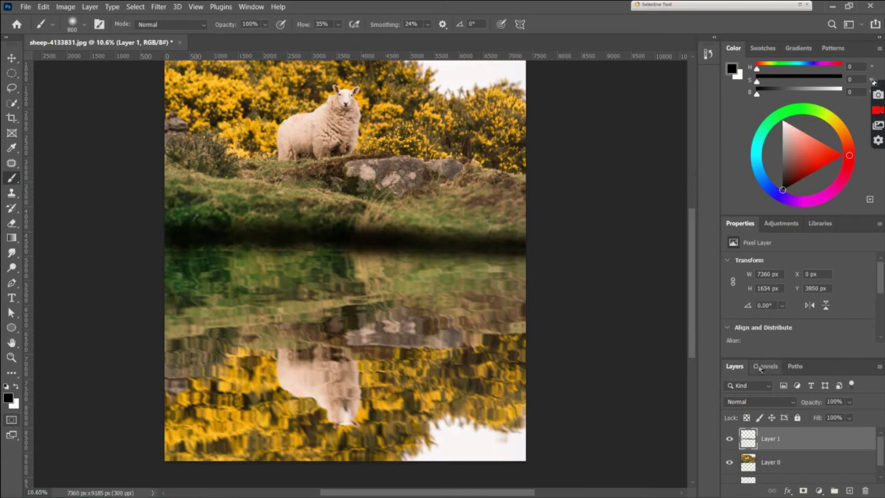
left_click(753, 401)
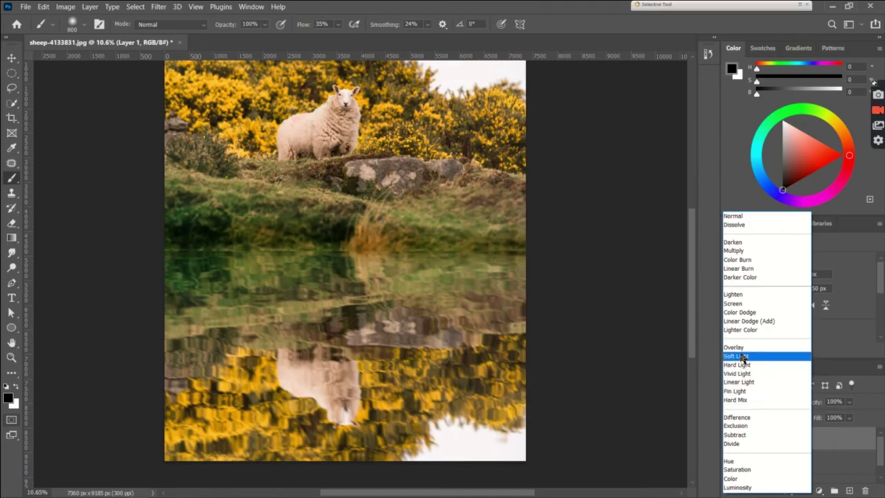
left_click(743, 357)
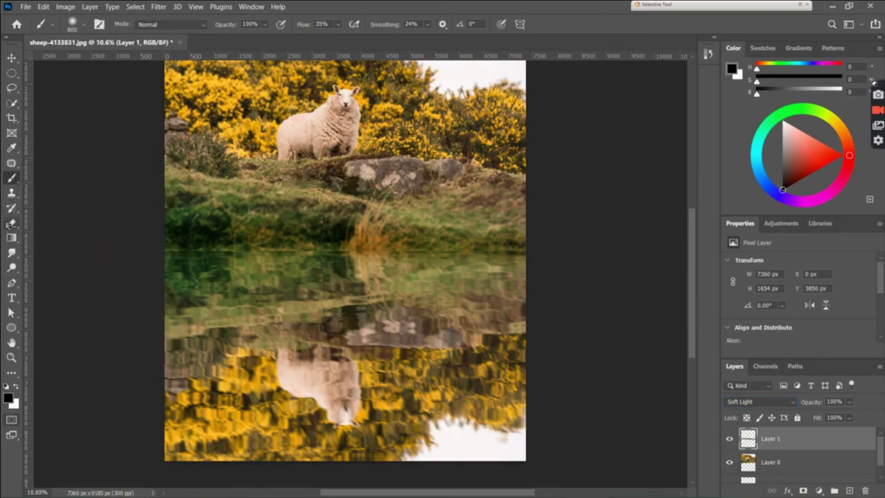
left_click(11, 223)
key("bracketright")
key("bracketright")
key("bracketright")
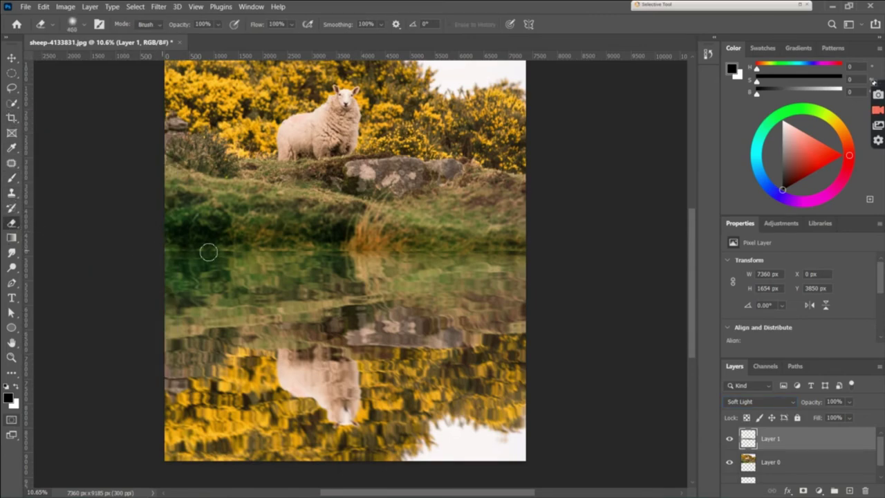
left_click(746, 462)
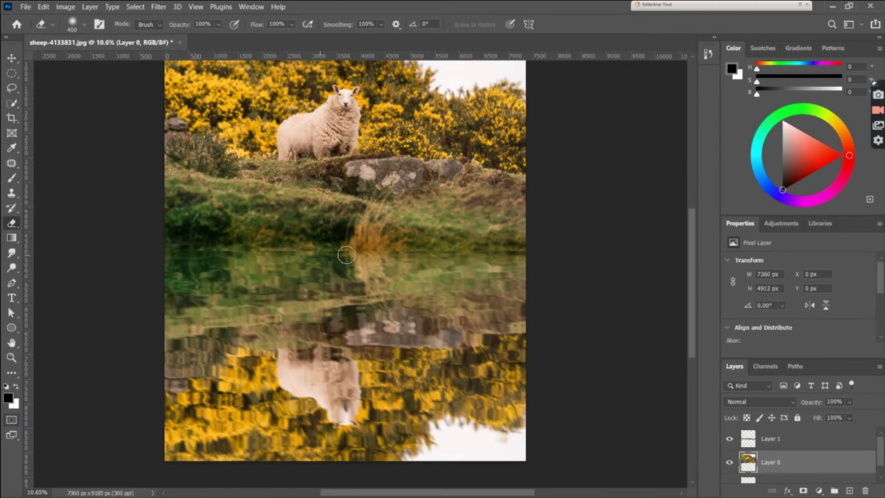
left_click(413, 213)
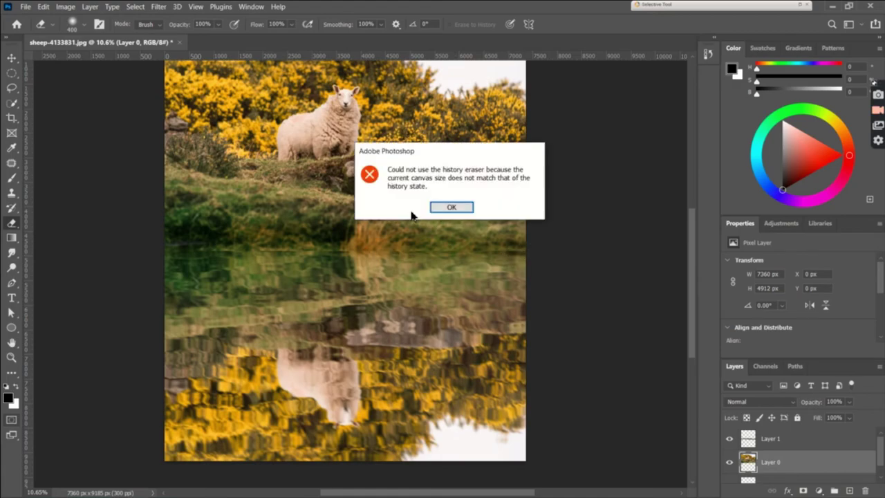
left_click(473, 209)
scroll(561, 187, "down", 3)
scroll(561, 187, "up", 1)
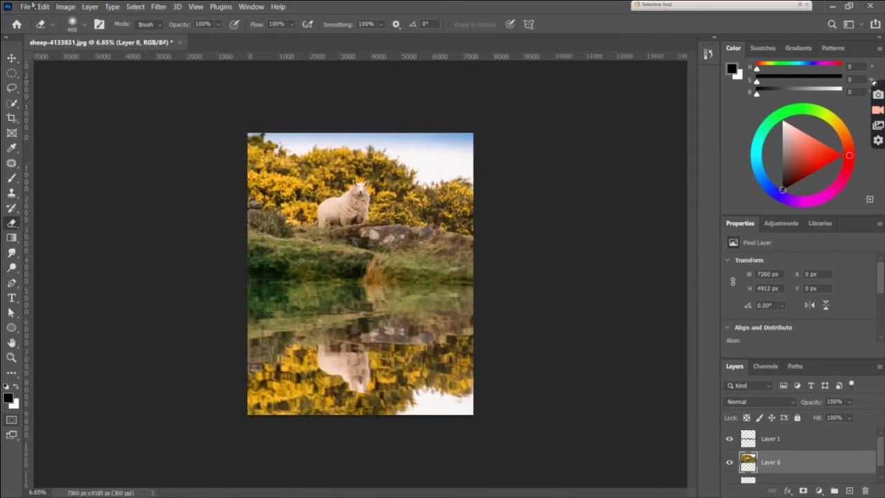
left_click(66, 6)
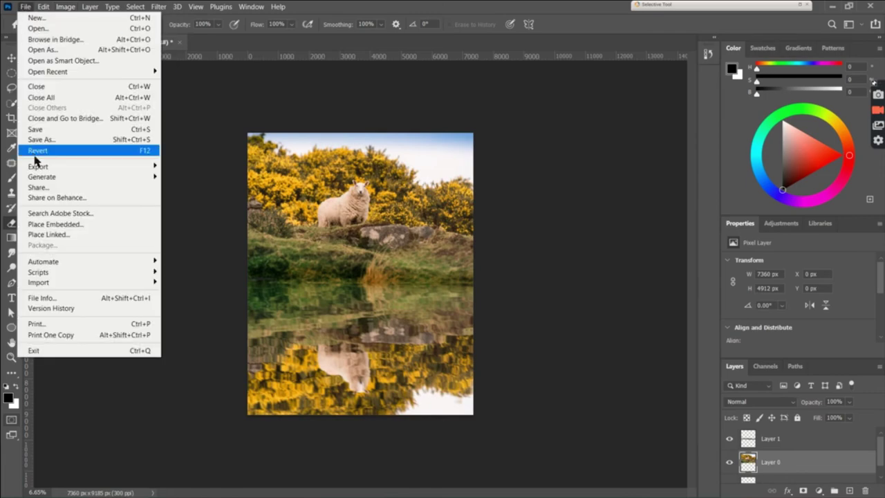
left_click(618, 242)
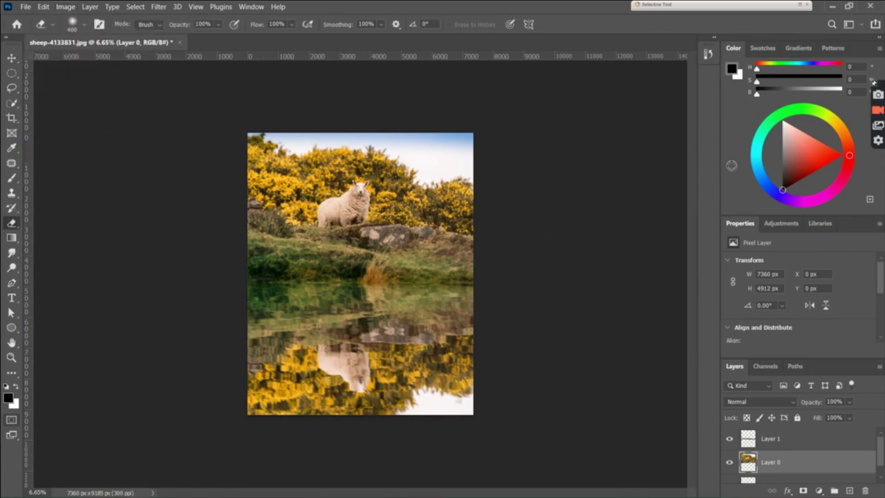